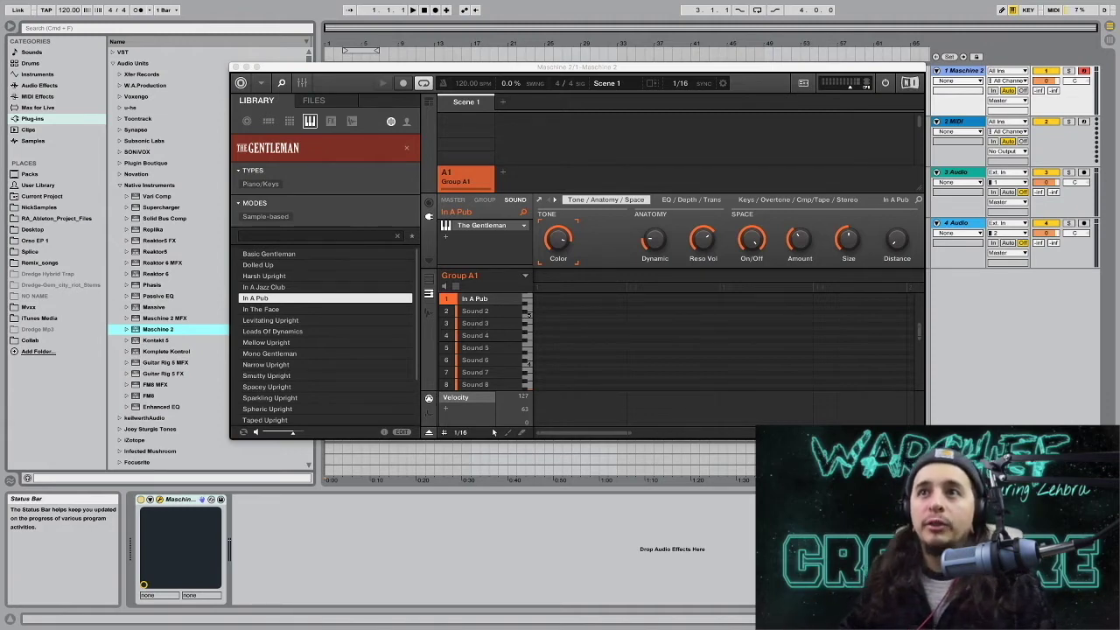
# Record piano chords with the In A Pub sound into Pattern 1, 4 bars long, while recording in the arrangement.
pyautogui.moveTo(493, 432); pyautogui.dragTo(432, 515)
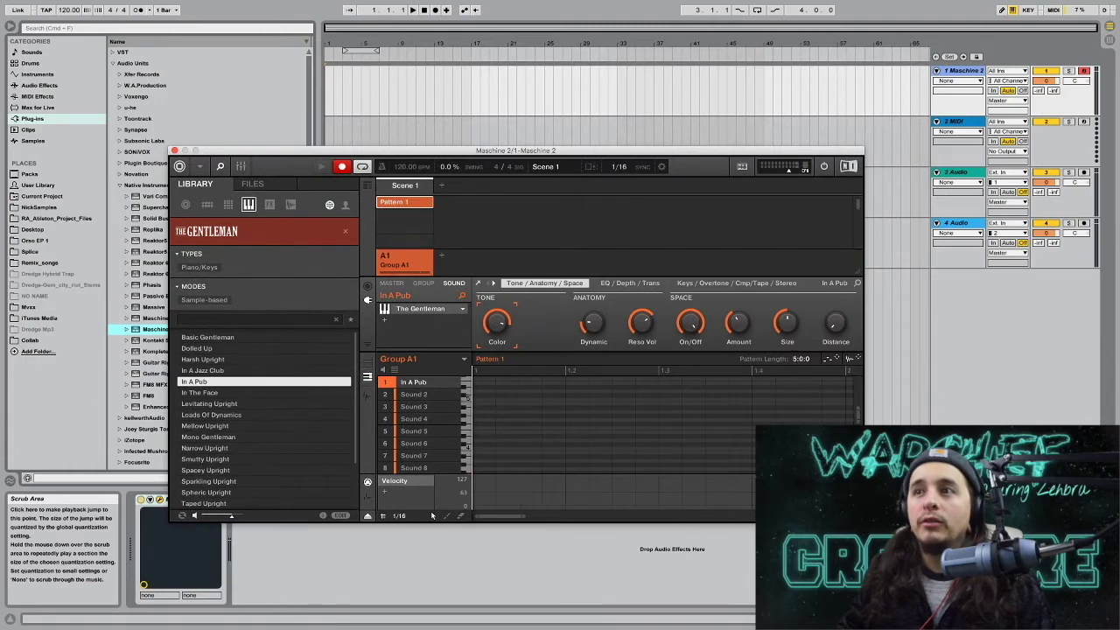
pyautogui.moveTo(416, 155); pyautogui.dragTo(425, 154)
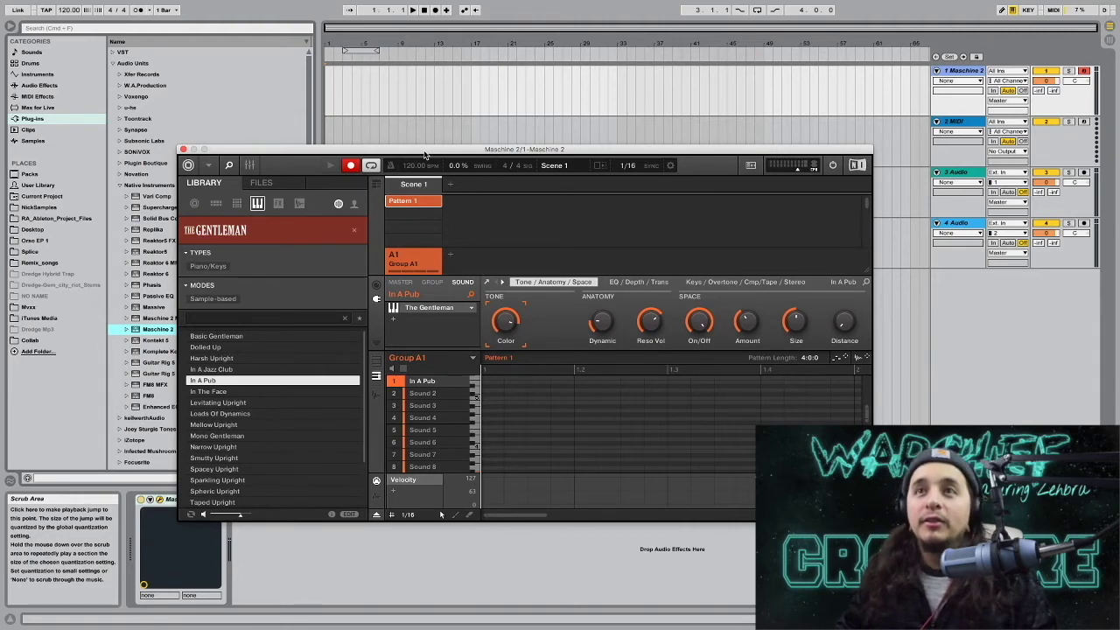
pyautogui.click(426, 9)
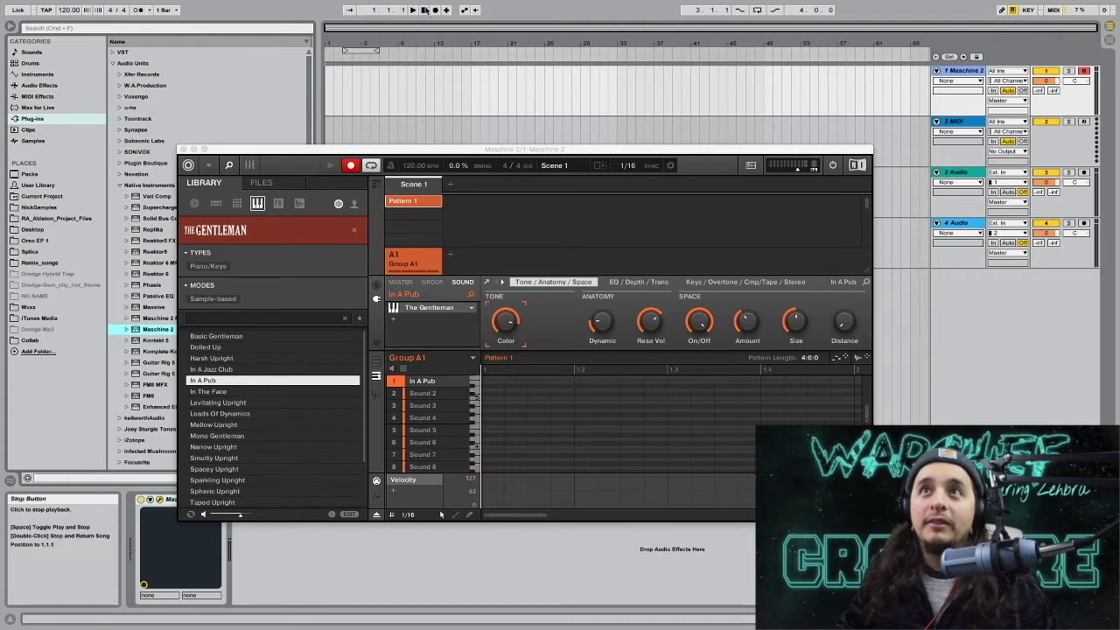
pyautogui.click(435, 11)
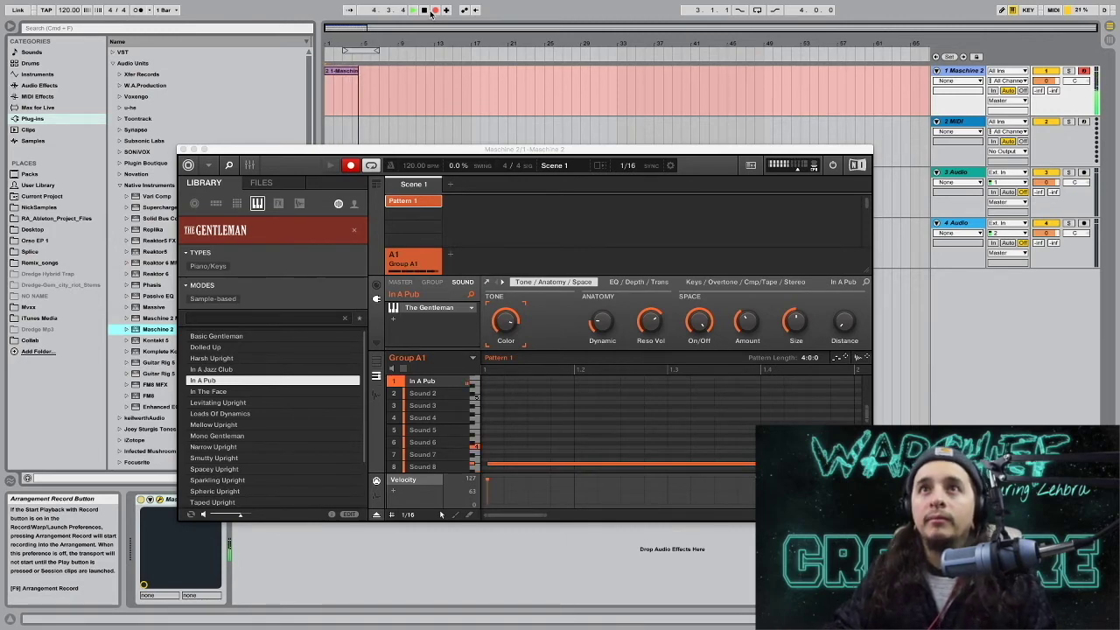
pyautogui.click(435, 10)
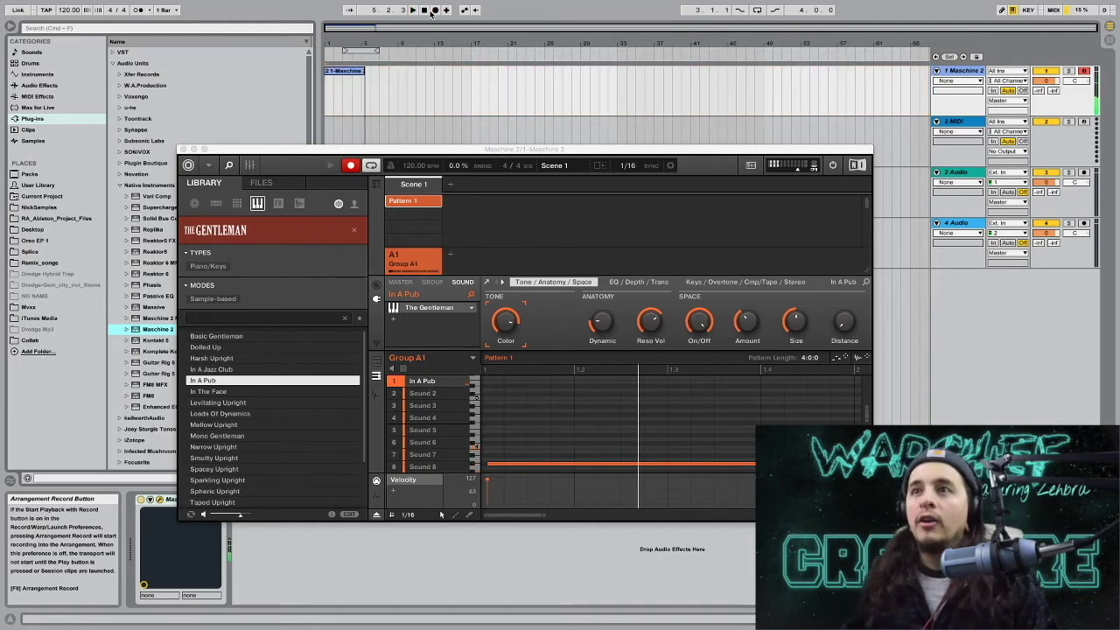
# Bring Maschine's Pattern 1 onto the second track at bar 1 as a MIDI clip, declining the tempo and time signature import.
pyautogui.moveTo(552, 150); pyautogui.dragTo(501, 248)
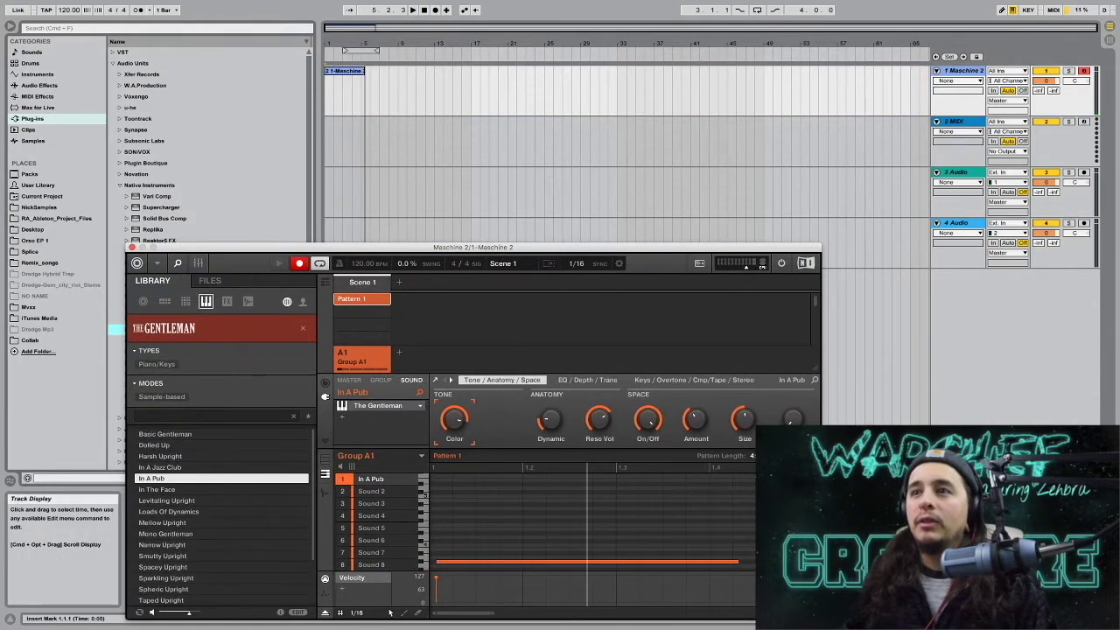
pyautogui.moveTo(788, 456)
pyautogui.mouseDown()
pyautogui.moveTo(862, 253)
pyautogui.moveTo(768, 140)
pyautogui.moveTo(493, 136)
pyautogui.moveTo(362, 155)
pyautogui.moveTo(376, 157)
pyautogui.moveTo(360, 147)
pyautogui.moveTo(368, 183)
pyautogui.moveTo(329, 195)
pyautogui.moveTo(375, 146)
pyautogui.moveTo(338, 143)
pyautogui.mouseUp()
pyautogui.click(613, 342)
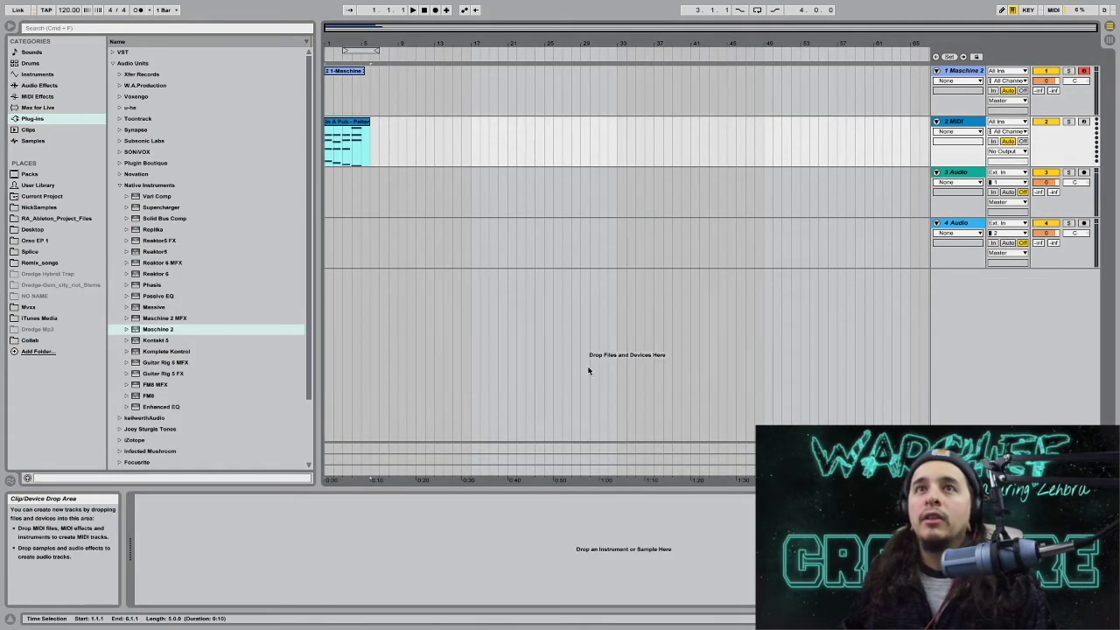
# Quantize all notes in the imported chord clip on the second track and play it back.
pyautogui.click(359, 123)
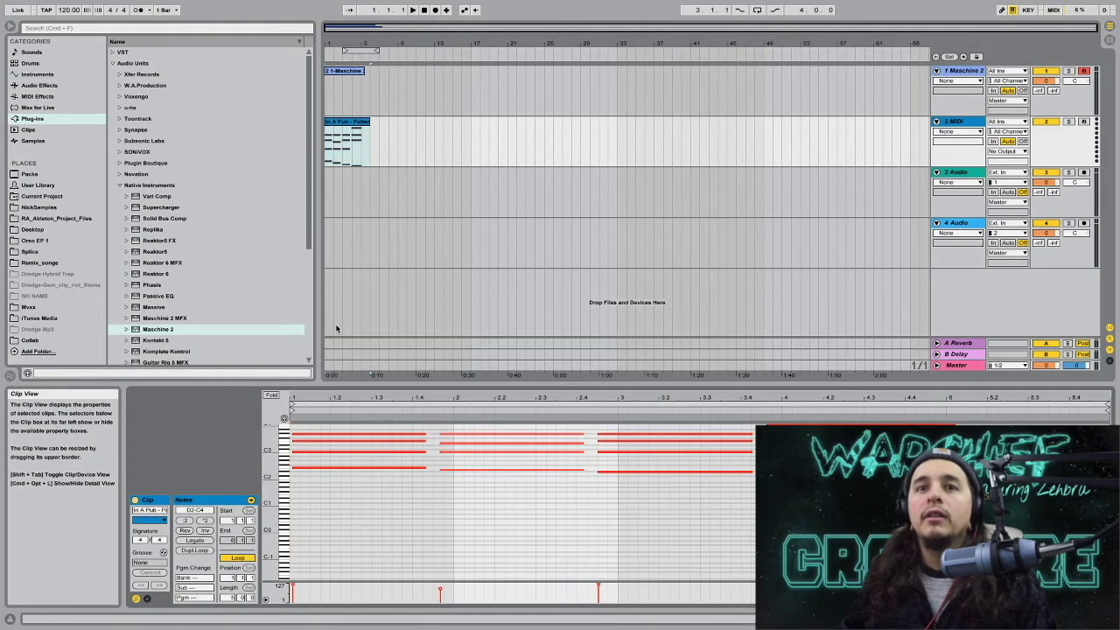
pyautogui.moveTo(821, 422); pyautogui.dragTo(293, 421)
pyautogui.rightClick(385, 422)
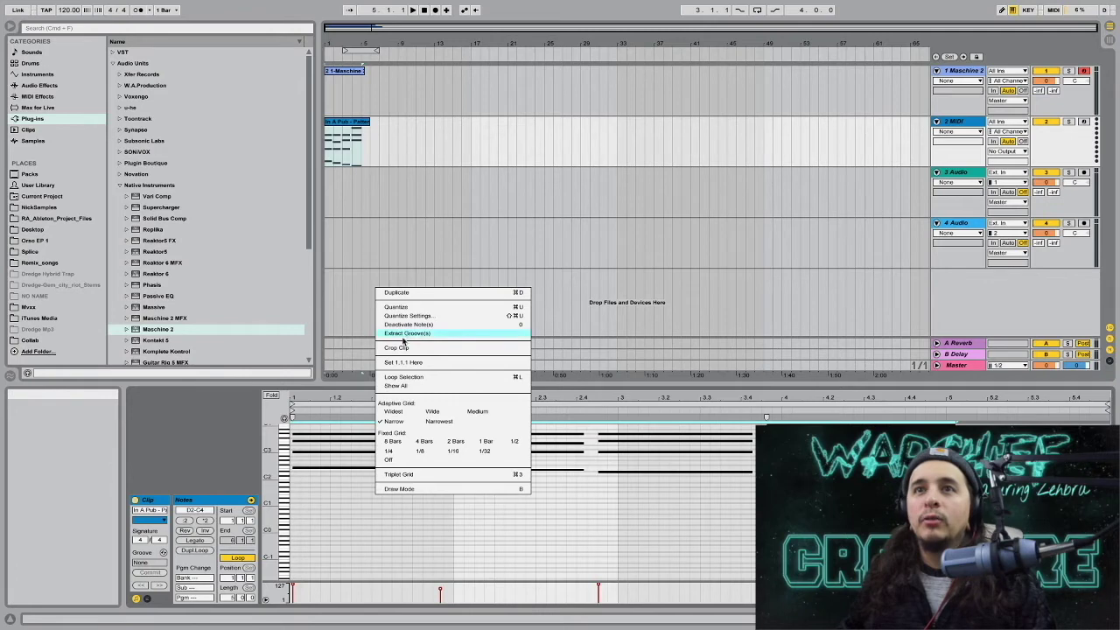
pyautogui.click(411, 307)
pyautogui.click(443, 511)
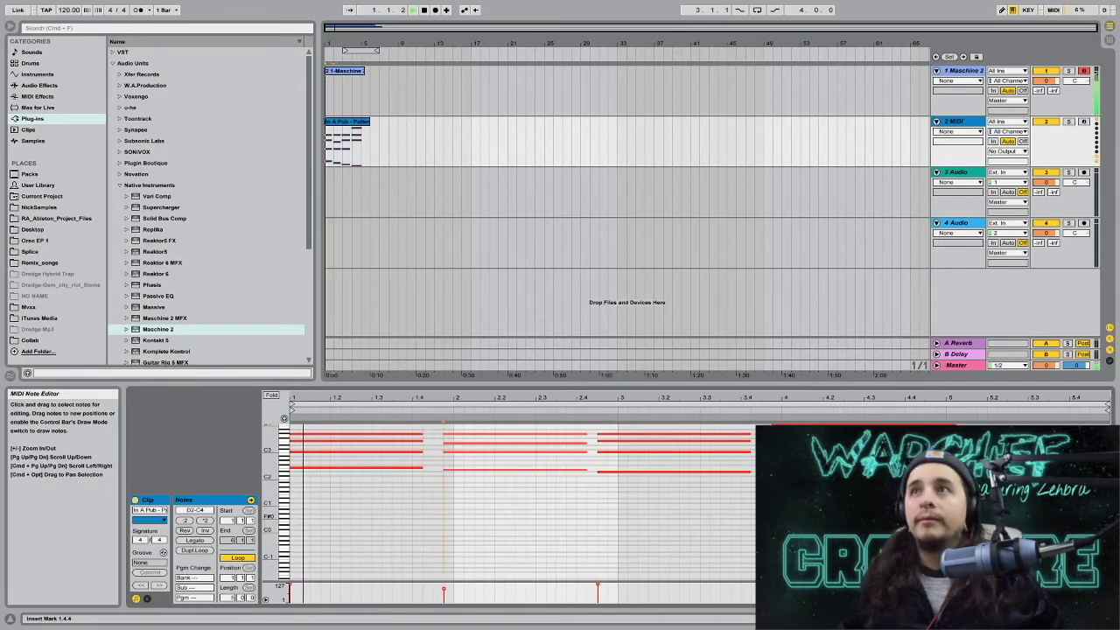
# Solo the second track and load the Xfer Records Serum synth onto it.
pyautogui.click(1069, 121)
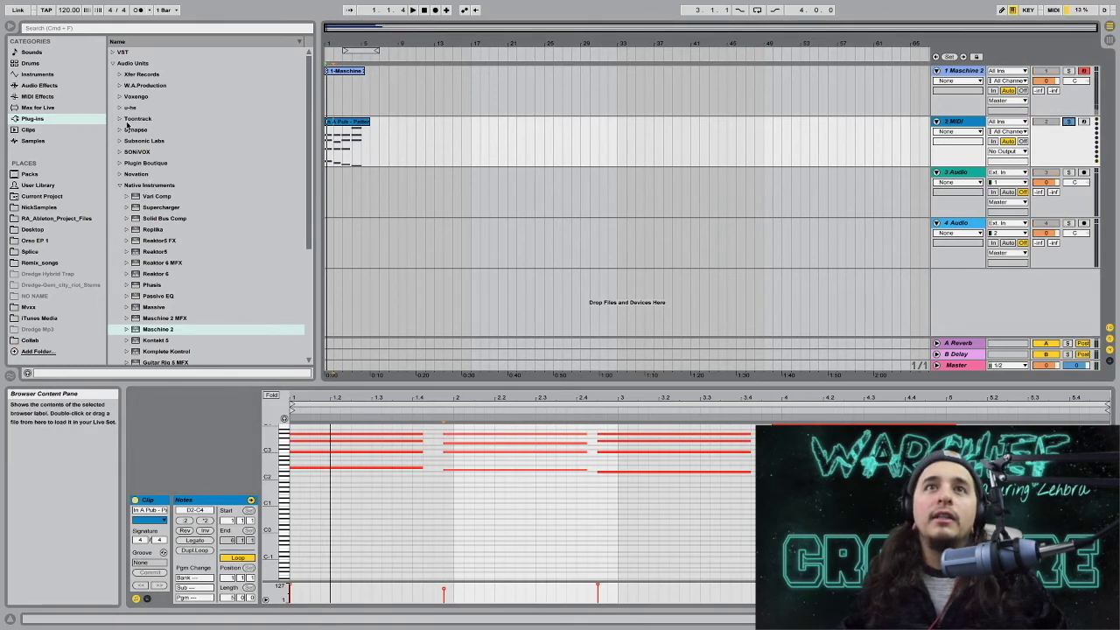
pyautogui.click(119, 74)
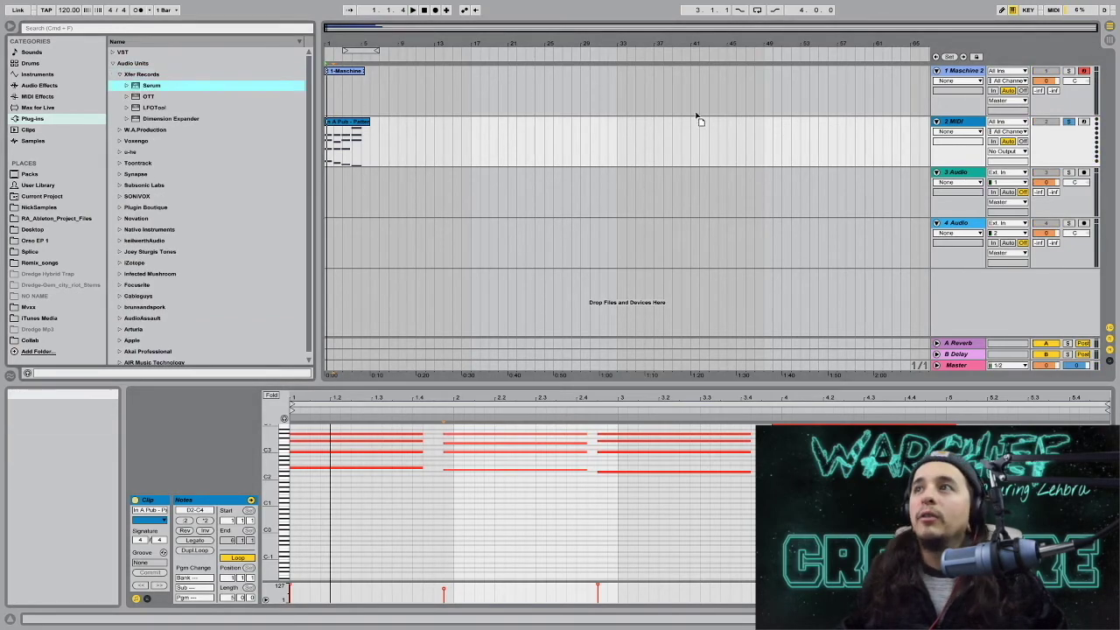
pyautogui.moveTo(958, 111); pyautogui.dragTo(957, 121)
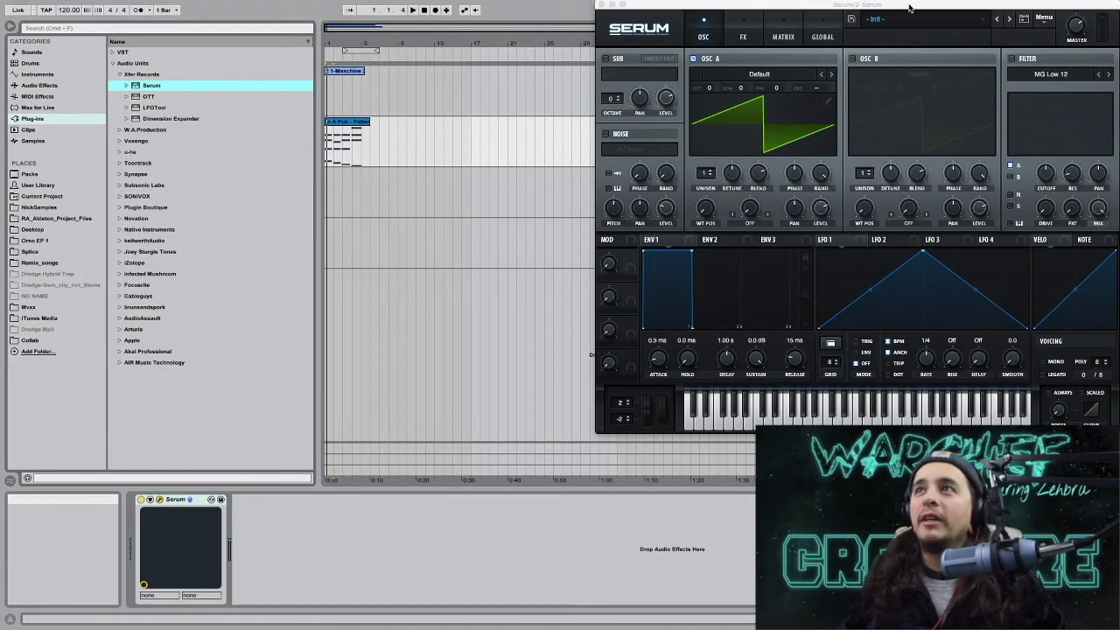
pyautogui.moveTo(907, 9); pyautogui.dragTo(578, 69)
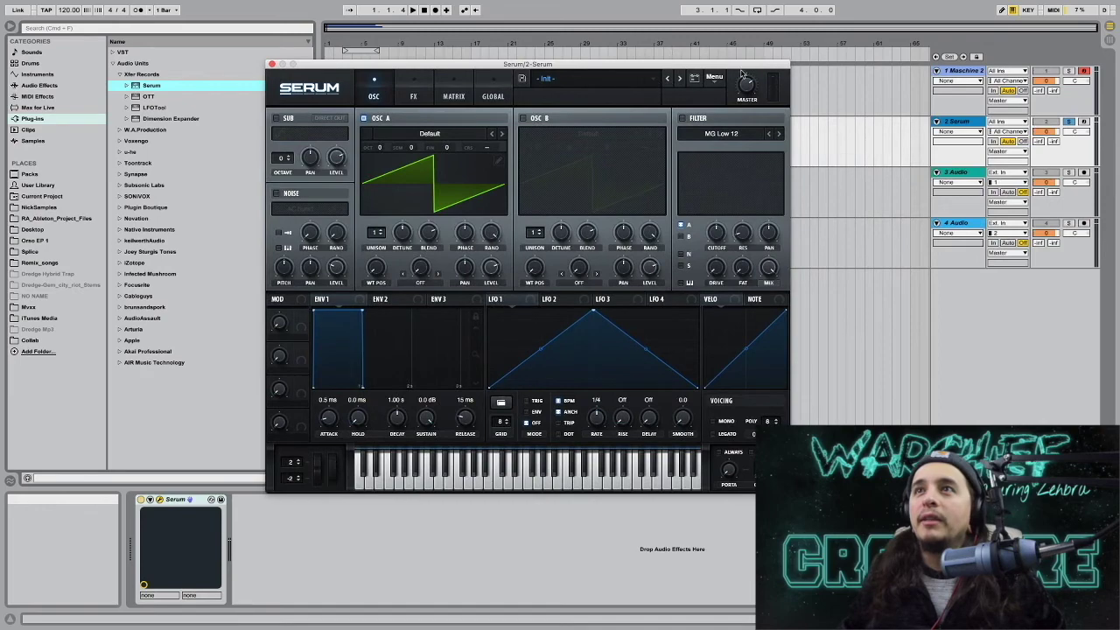
# Audition the chord clip with Serum's Choir preset VC Cyber Didgeridoo [FP], and unsolo the track.
pyautogui.click(648, 84)
pyautogui.click(688, 254)
pyautogui.click(688, 196)
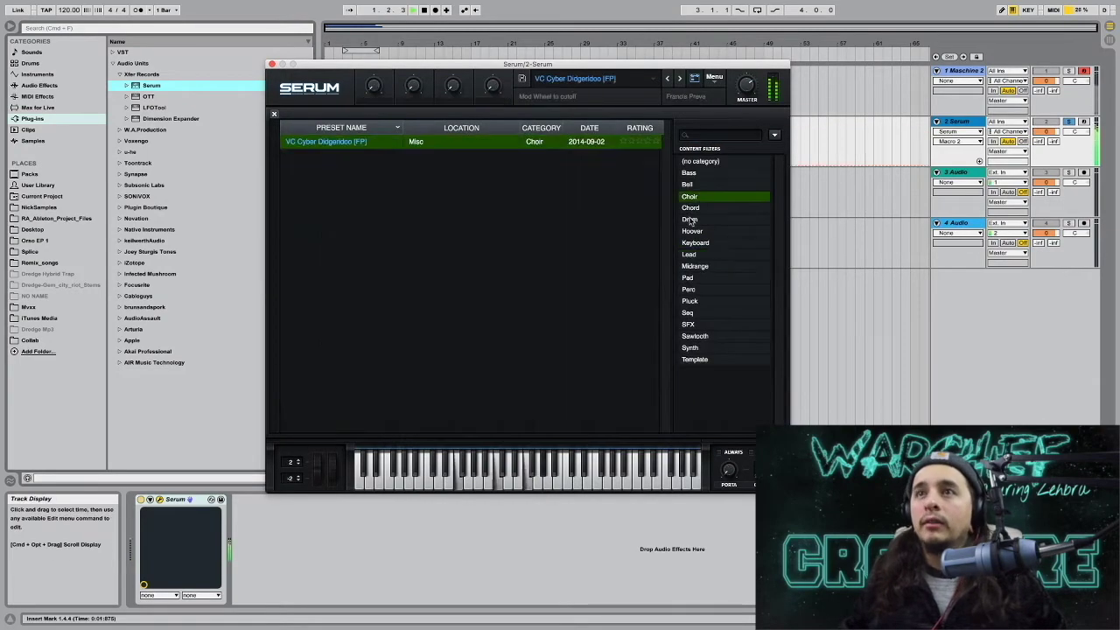
pyautogui.click(715, 376)
pyautogui.click(395, 361)
pyautogui.press('super+alt+p')
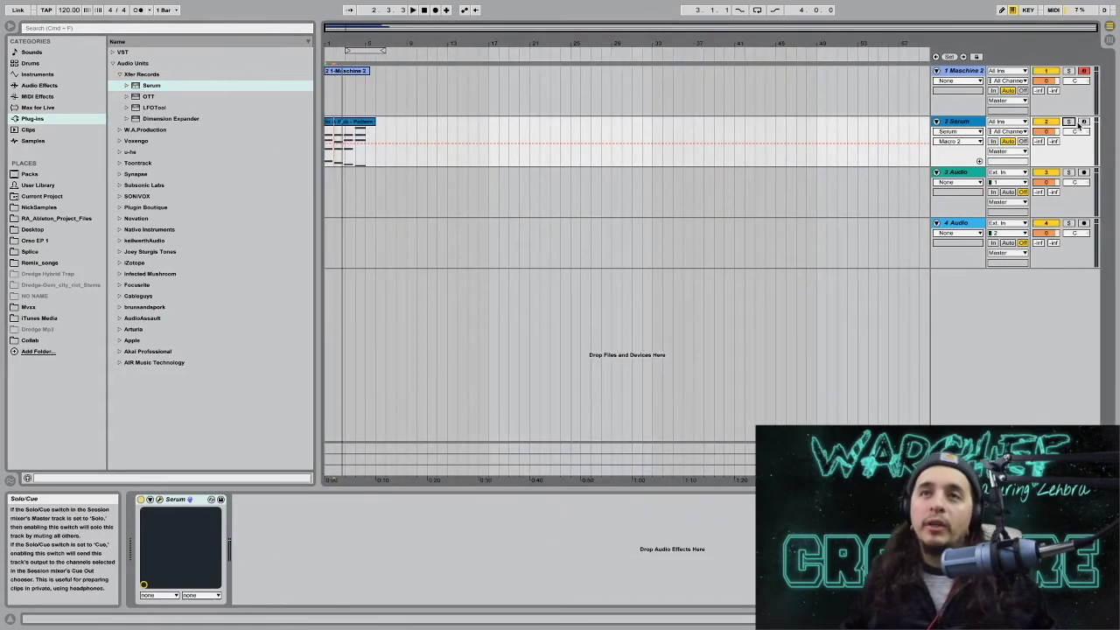
# Reopen Maschine on the first track, create Pattern 2 in Group A1, and set its length to 4 bars.
pyautogui.doubleClick(354, 140)
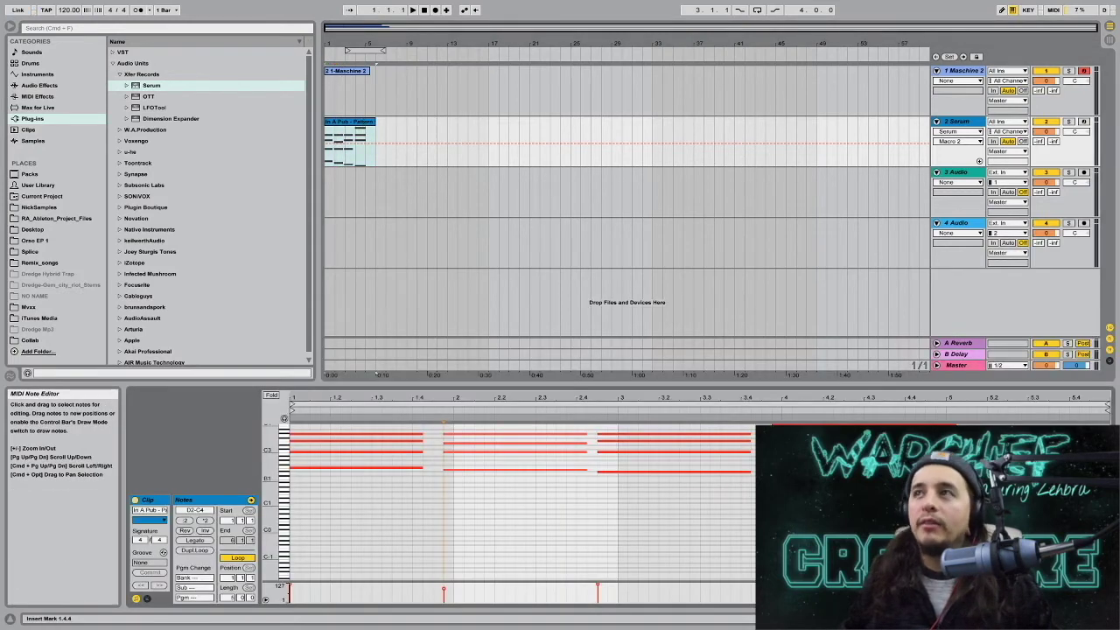
pyautogui.click(959, 70)
pyautogui.press('super+alt+p')
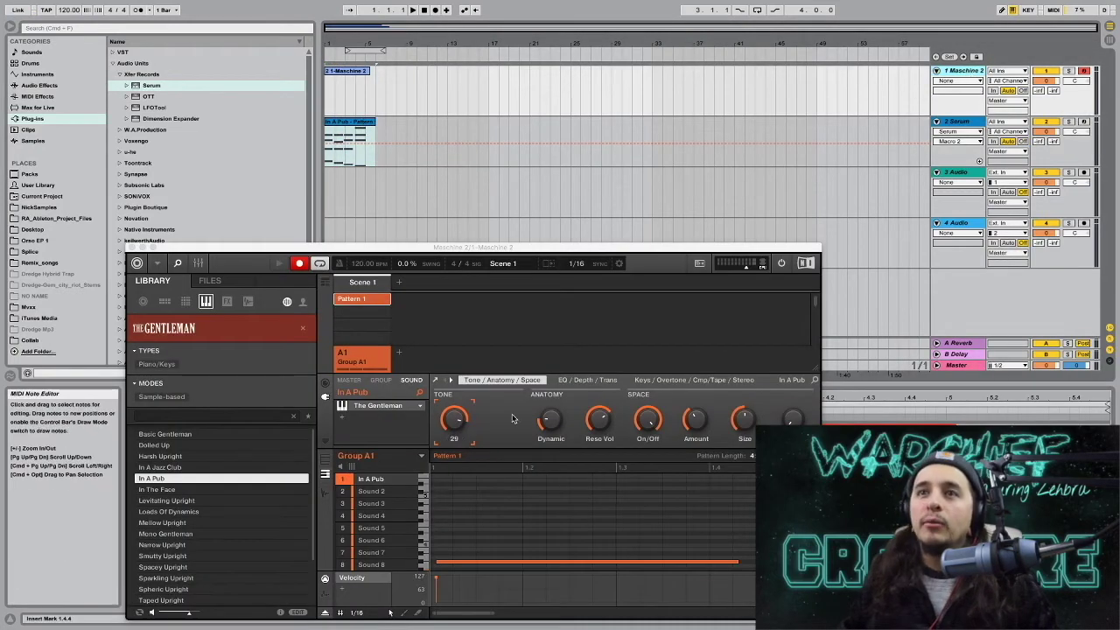
pyautogui.moveTo(595, 249); pyautogui.dragTo(600, 96)
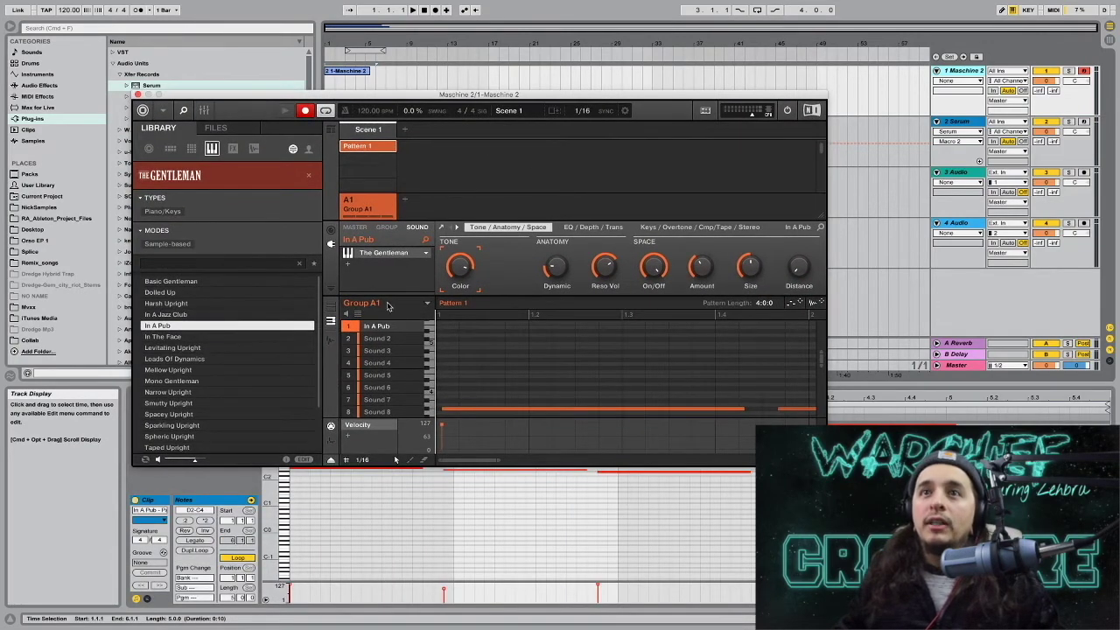
pyautogui.click(426, 306)
pyautogui.click(464, 283)
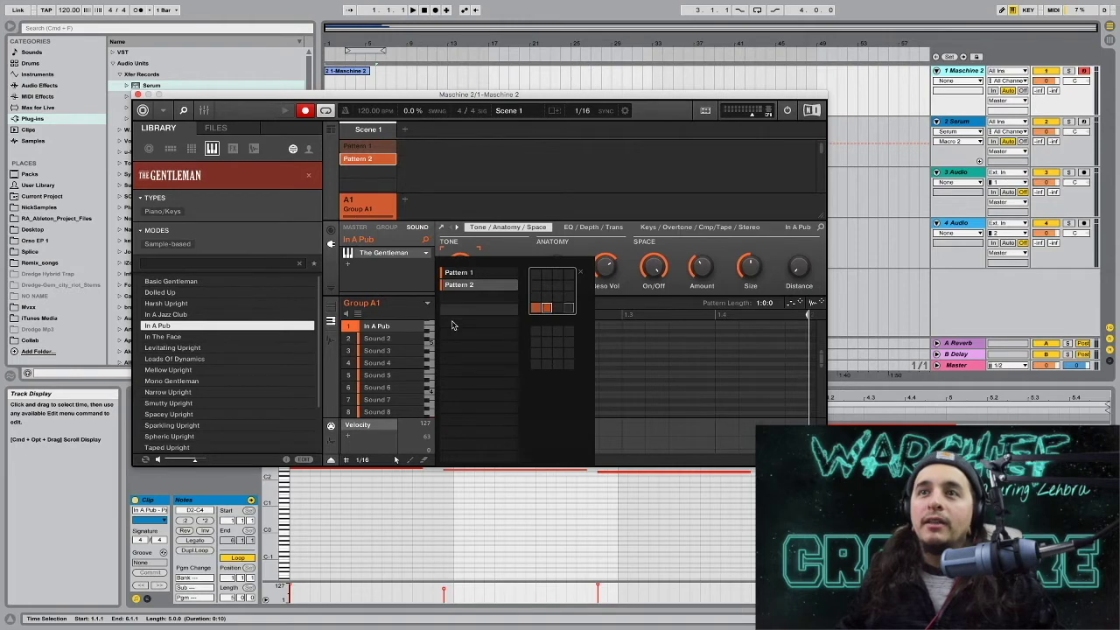
pyautogui.moveTo(758, 305); pyautogui.dragTo(758, 294)
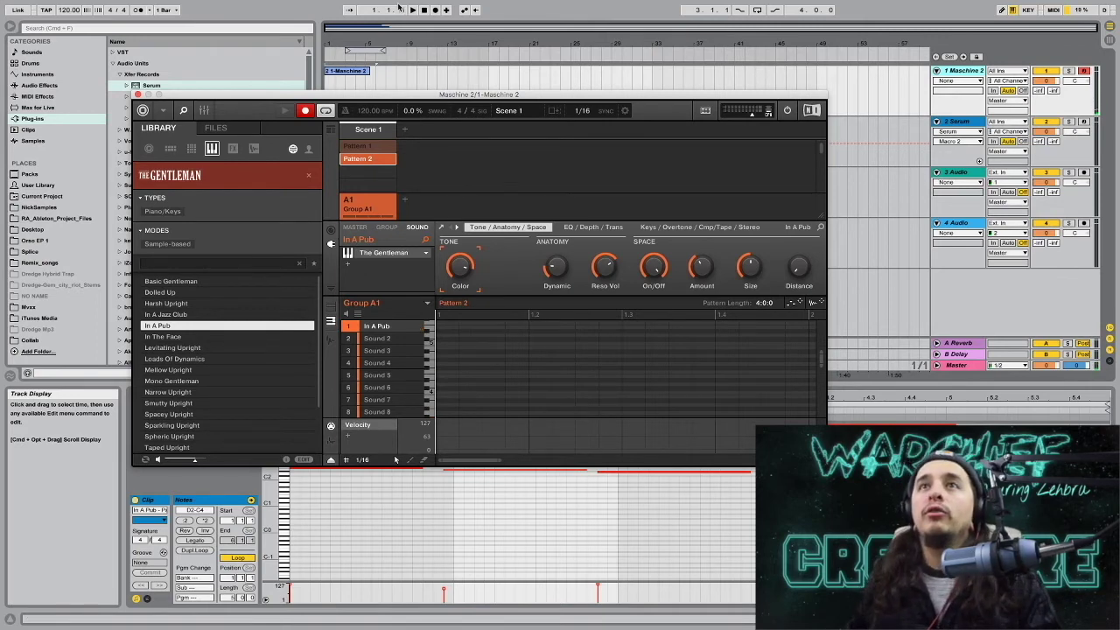
# Record a single-note piano melody into Maschine's Pattern 2 while recording in the arrangement.
pyautogui.click(436, 15)
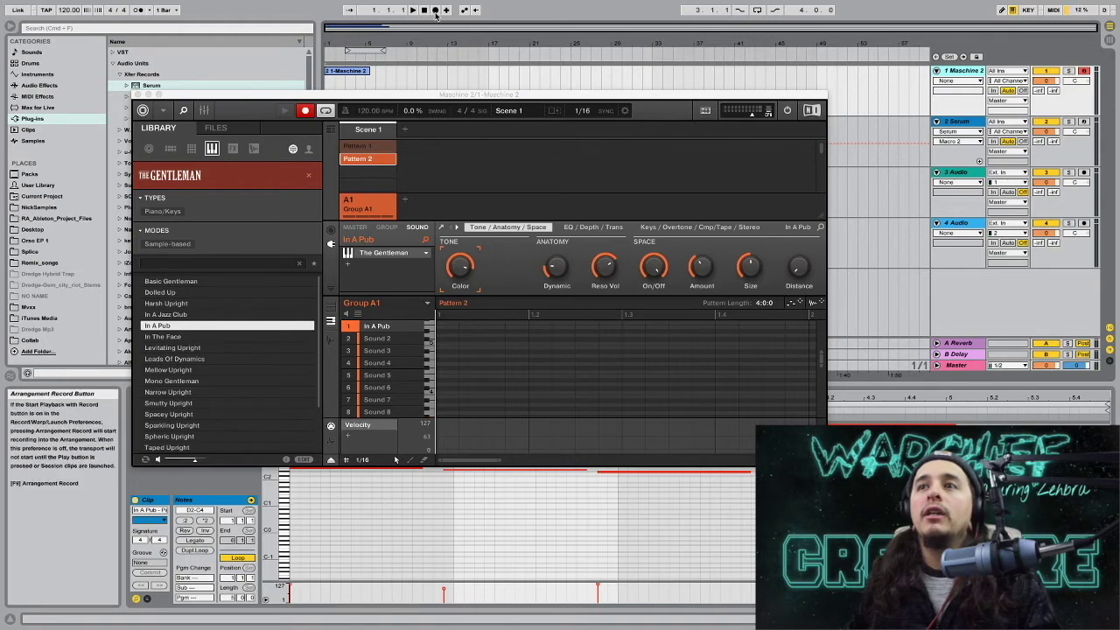
pyautogui.click(435, 14)
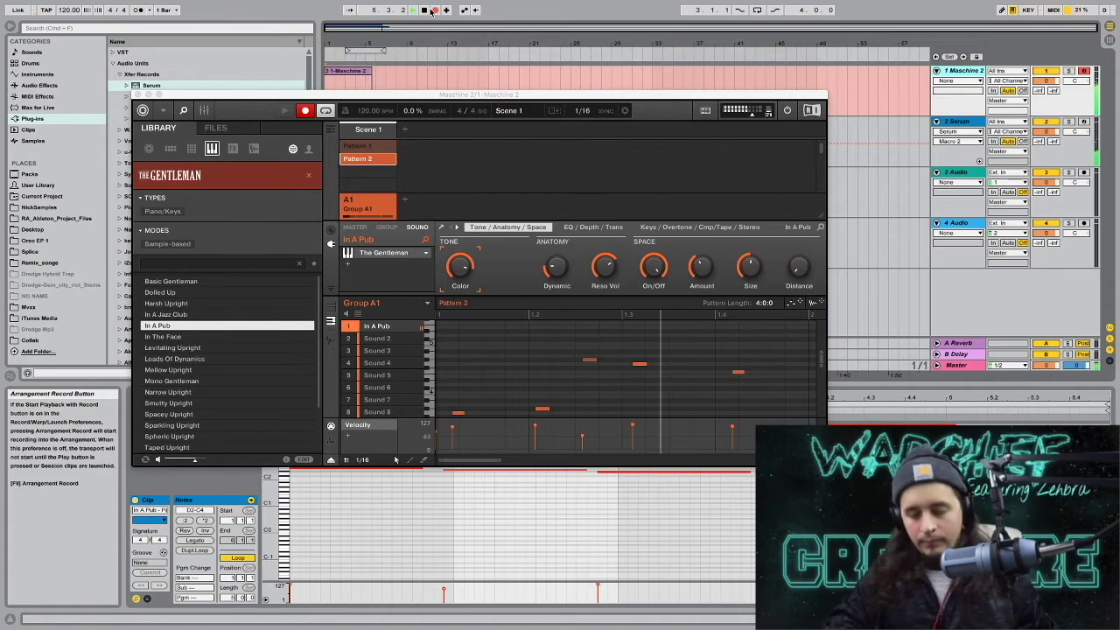
pyautogui.click(433, 10)
# Bring Pattern 2 onto the third track as a MIDI clip without its tempo data, and load Serum on that track.
pyautogui.moveTo(655, 97); pyautogui.dragTo(457, 380)
pyautogui.moveTo(602, 589); pyautogui.dragTo(325, 201)
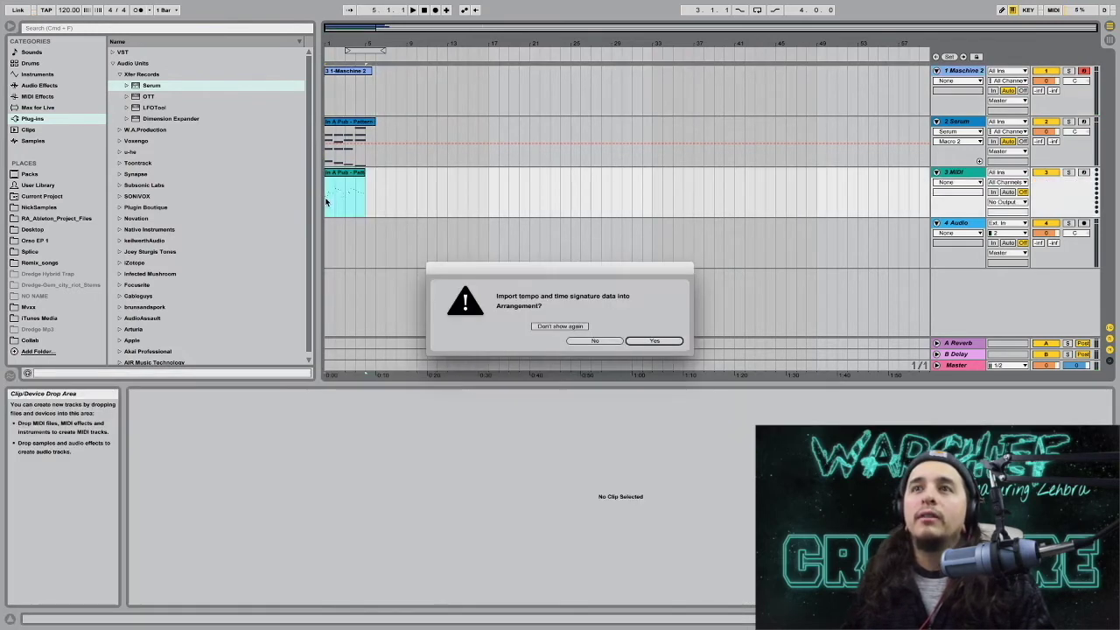
pyautogui.click(611, 342)
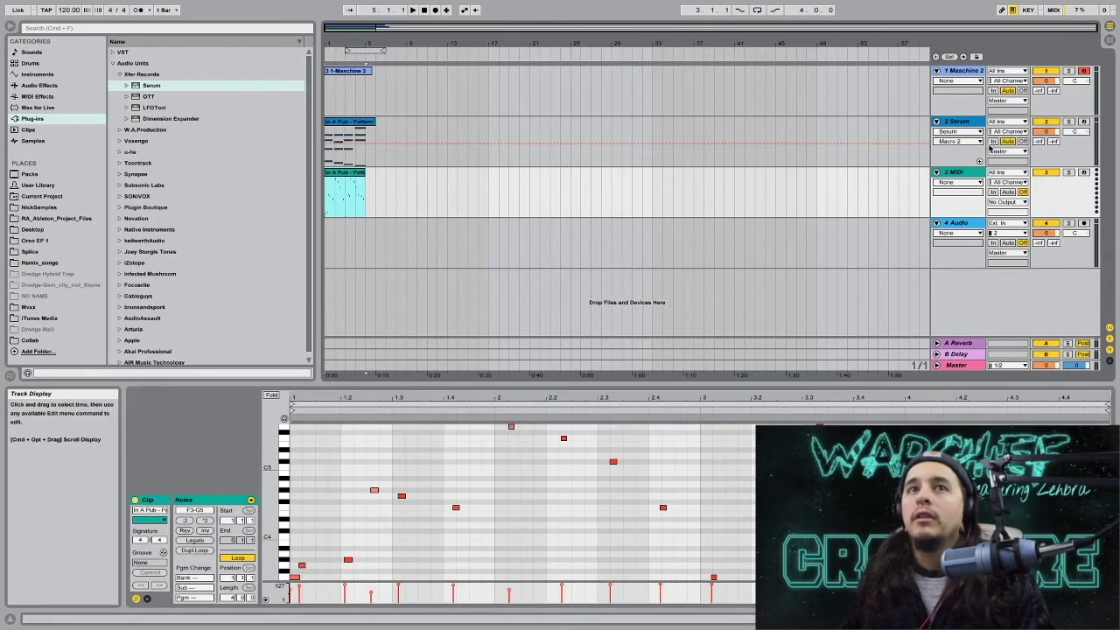
pyautogui.moveTo(130, 85); pyautogui.dragTo(168, 98)
pyautogui.moveTo(979, 174); pyautogui.dragTo(979, 174)
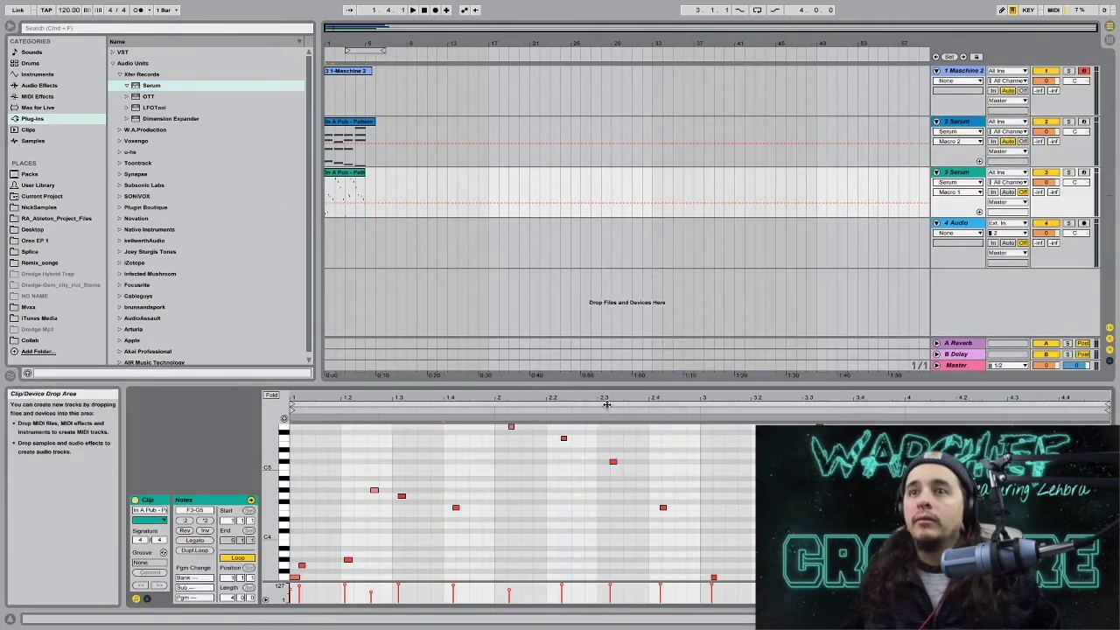
# Shorten the loop of the second track's chord clip to 4 bars, ending at bar 5.
pyautogui.rightClick(417, 224)
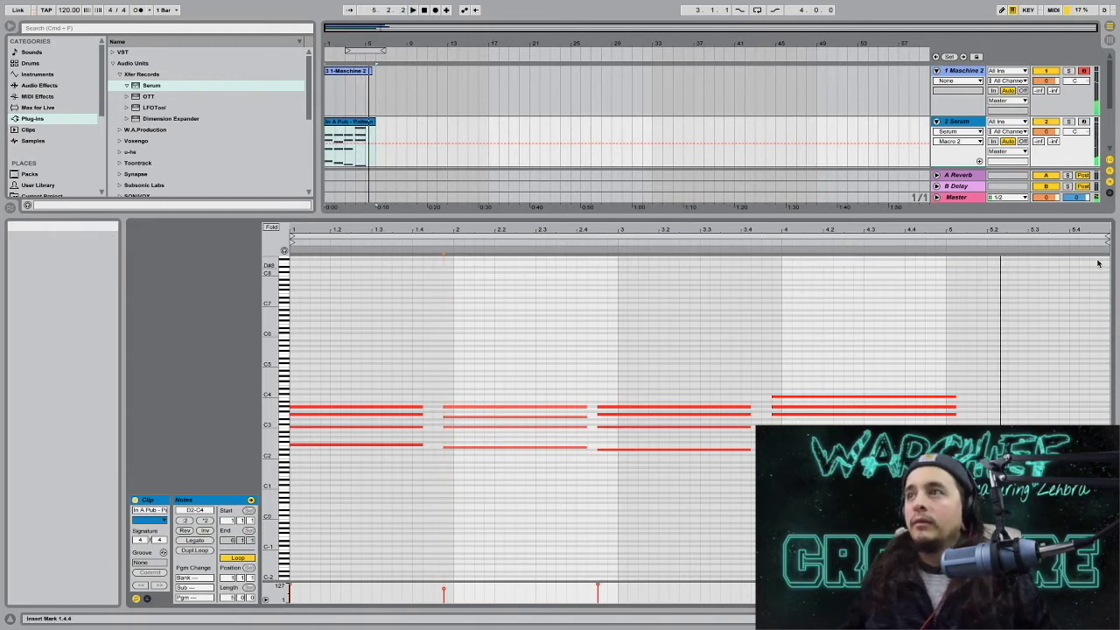
pyautogui.moveTo(1107, 238); pyautogui.dragTo(945, 250)
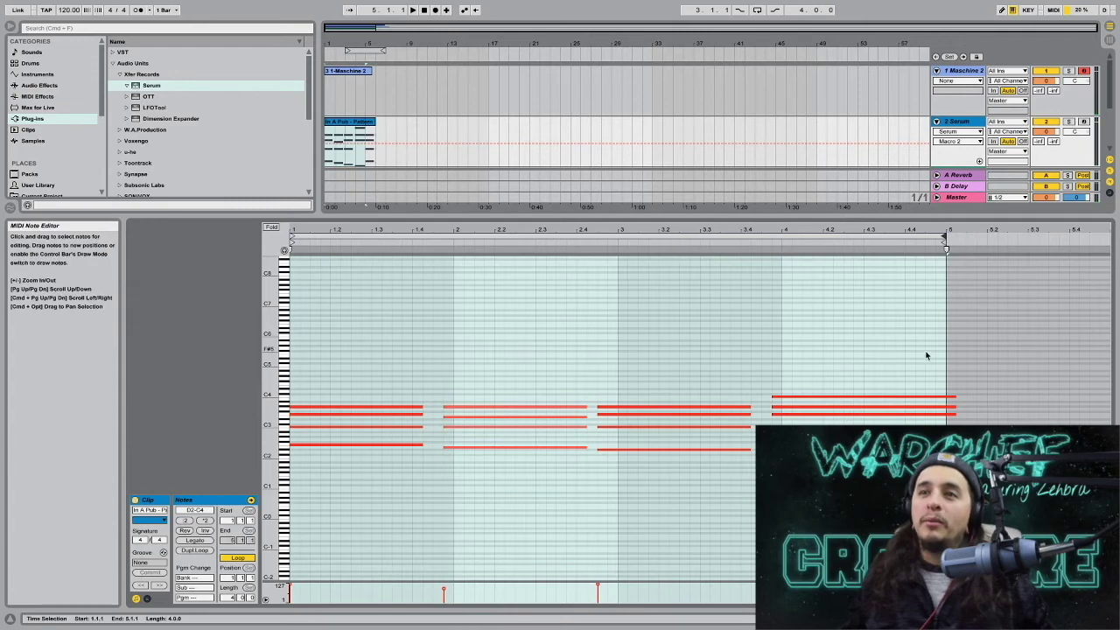
# Turn the note grid off and adjust the timing of the last three chords to close the gaps between them.
pyautogui.click(876, 396)
pyautogui.click(779, 417)
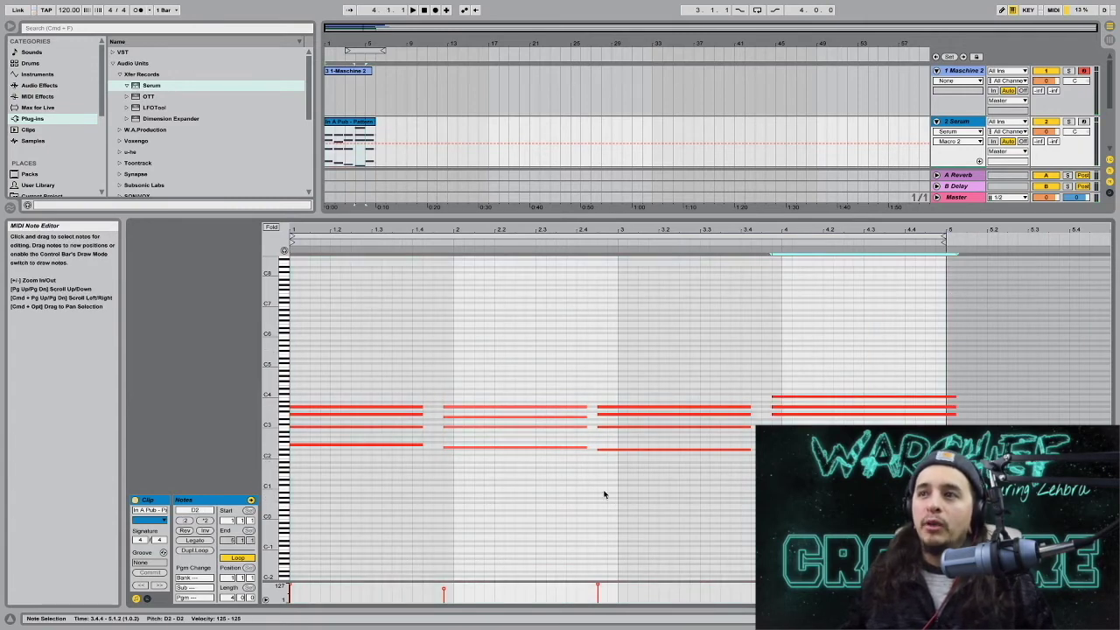
pyautogui.moveTo(886, 508); pyautogui.dragTo(556, 394)
pyautogui.rightClick(502, 378)
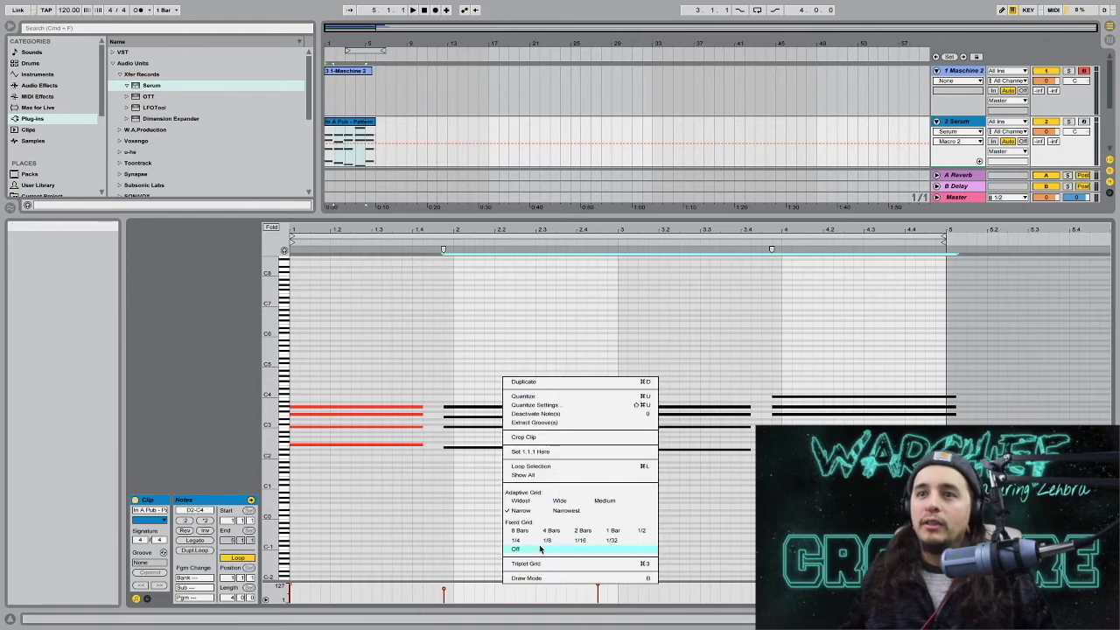
pyautogui.click(541, 550)
pyautogui.click(477, 446)
pyautogui.moveTo(500, 446); pyautogui.dragTo(618, 438)
pyautogui.press('super+z')
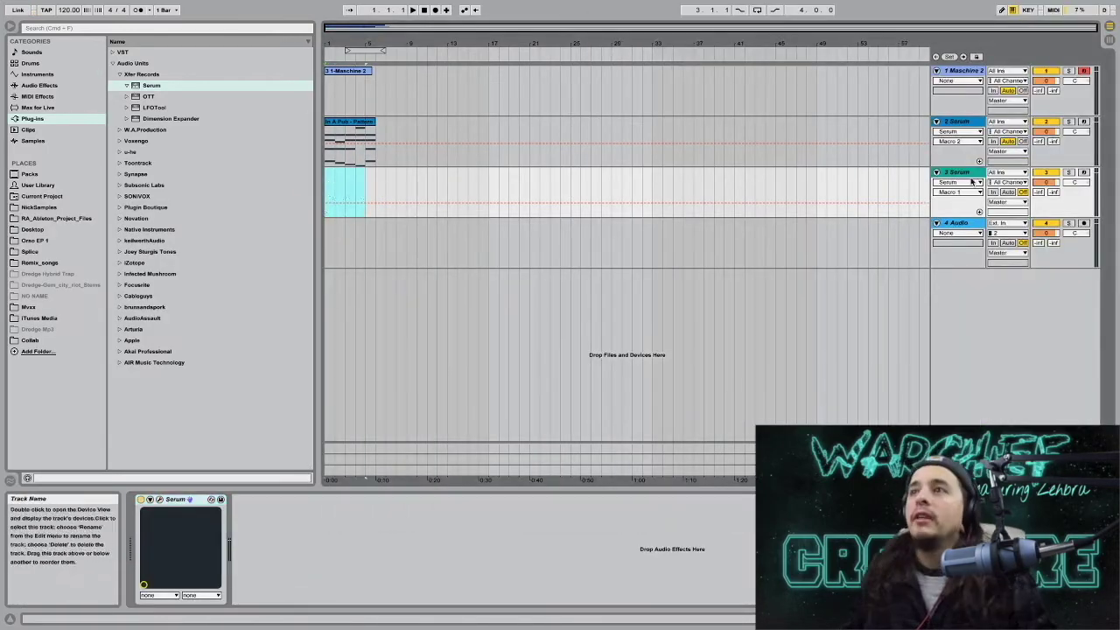
# Delete the third track with Serum, and trim the soloed second track's chord clip to 4 bars during playback.
pyautogui.press('Delete')
pyautogui.press('space')
pyautogui.click(1068, 121)
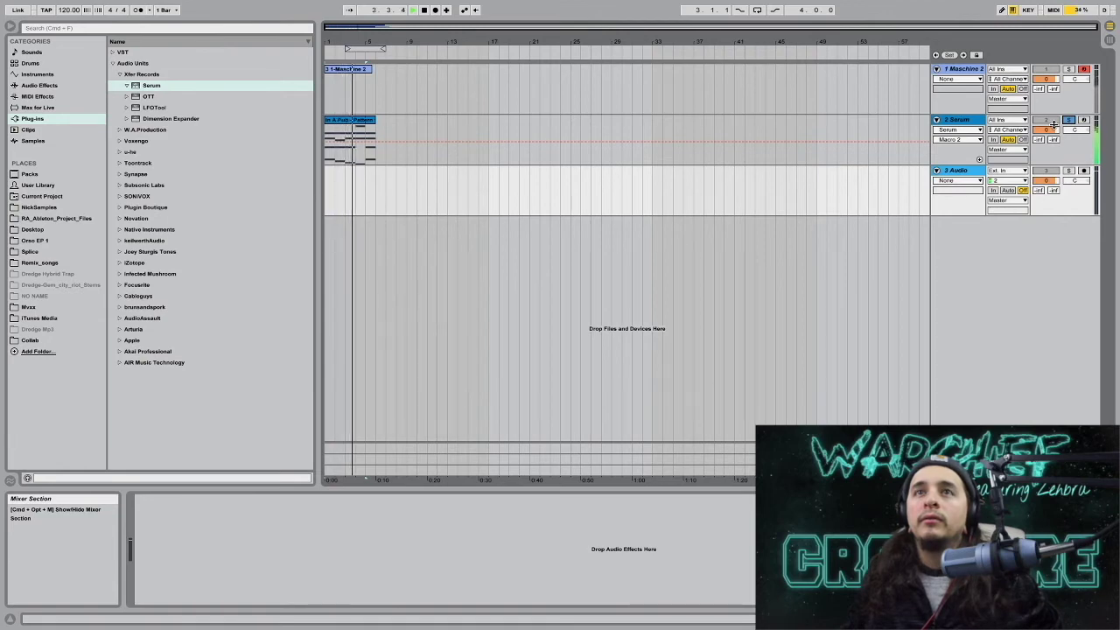
pyautogui.click(360, 119)
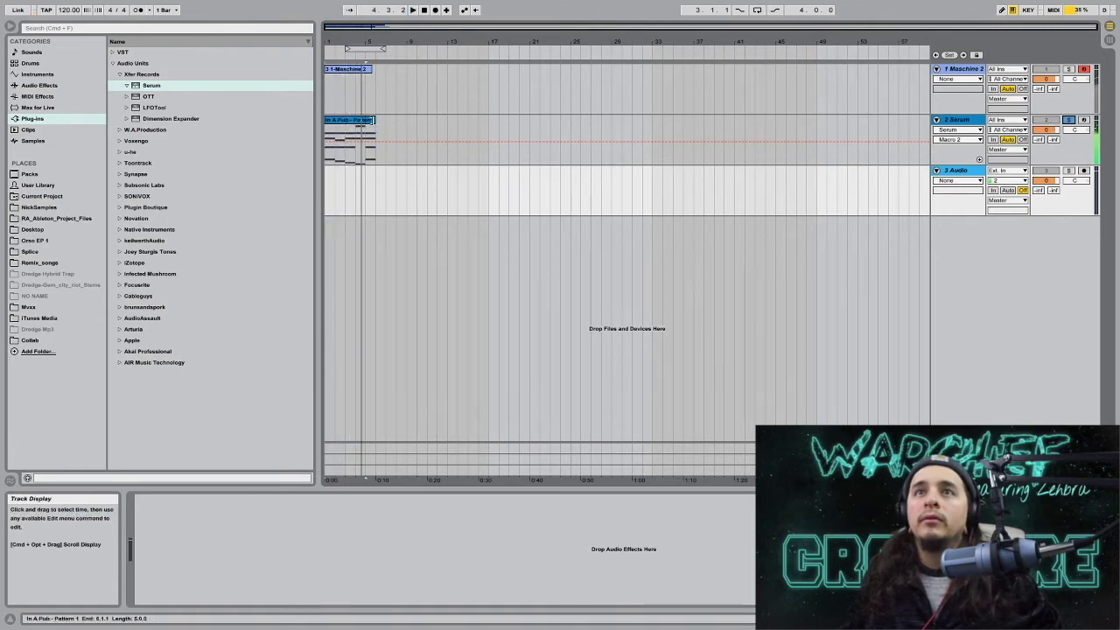
# Show the Maschine 2 plug-in window, add a third empty pattern to Group A1 and set its length to 4:0:0.
pyautogui.press('super+alt+p')
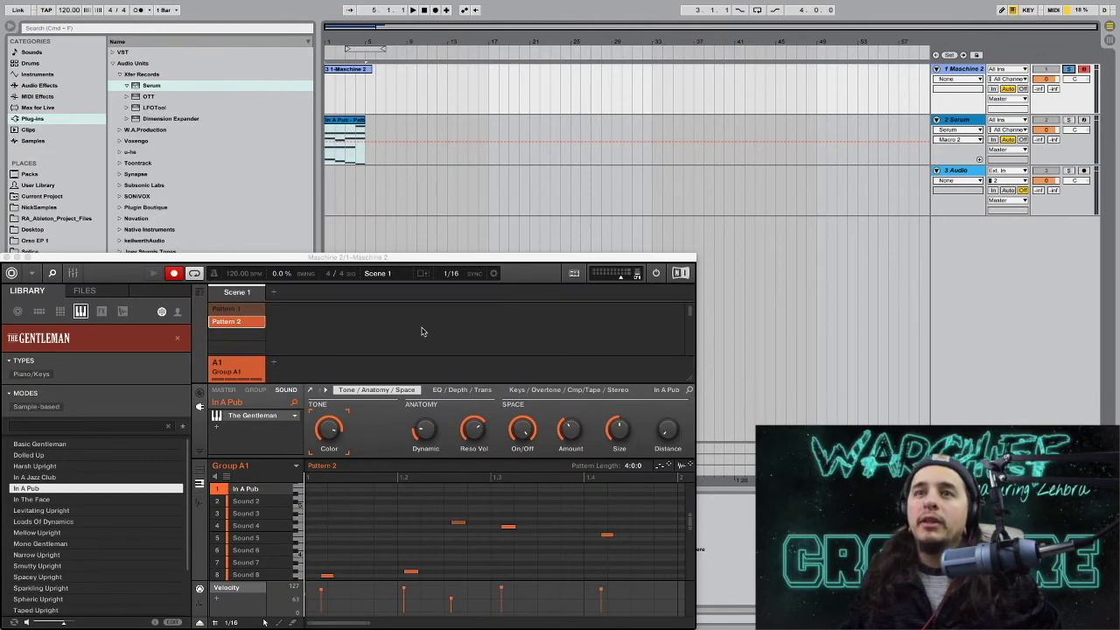
pyautogui.moveTo(411, 260); pyautogui.dragTo(477, 135)
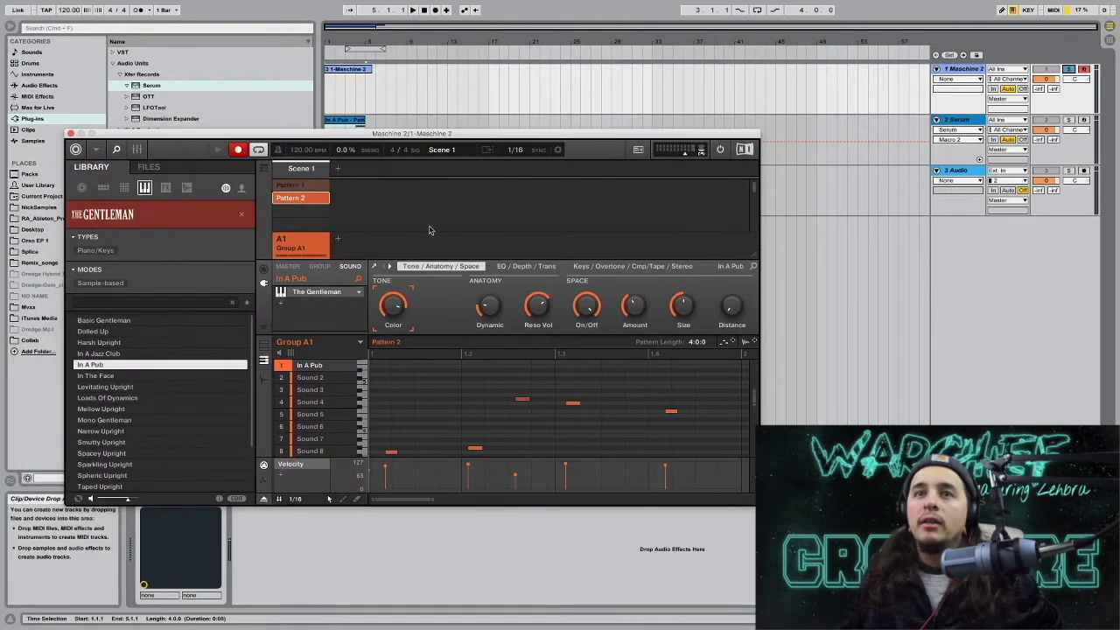
pyautogui.click(363, 344)
pyautogui.click(430, 341)
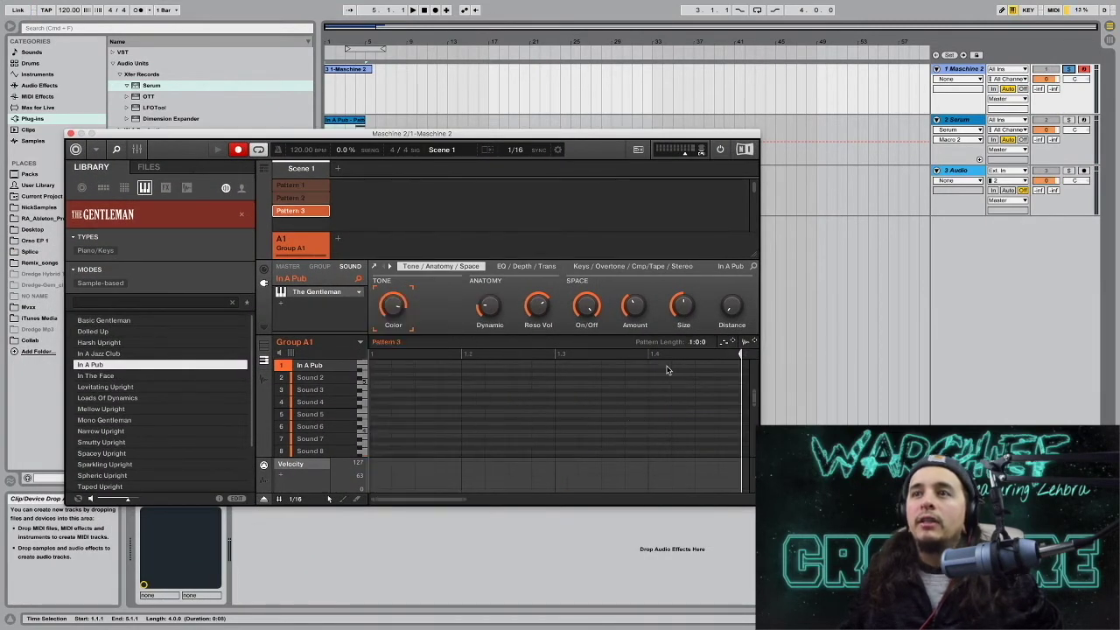
pyautogui.moveTo(698, 346); pyautogui.dragTo(698, 324)
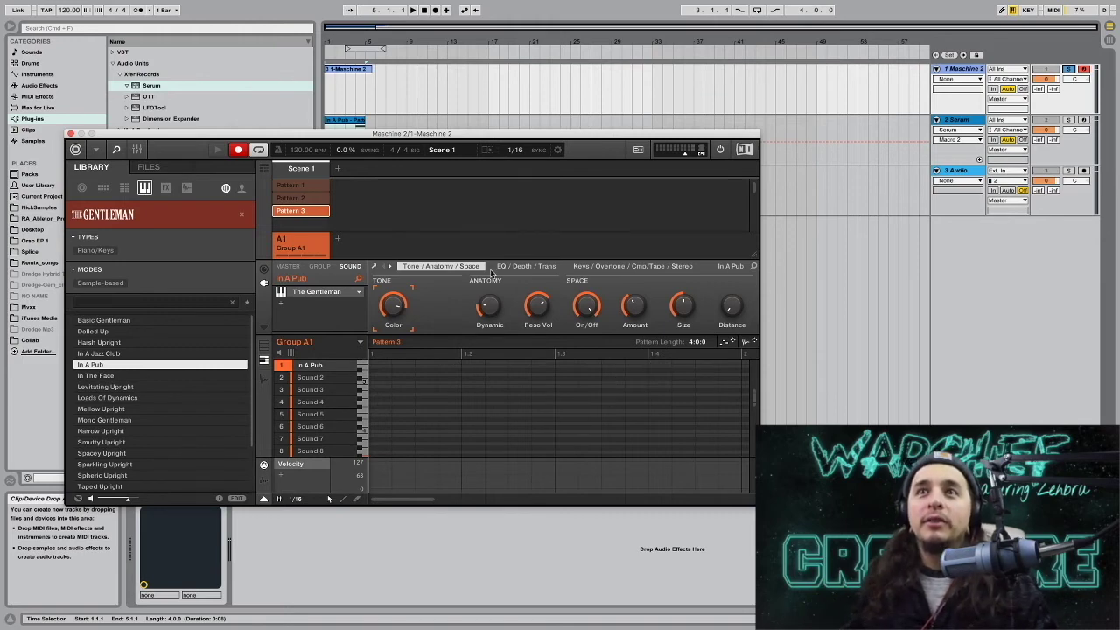
pyautogui.click(423, 10)
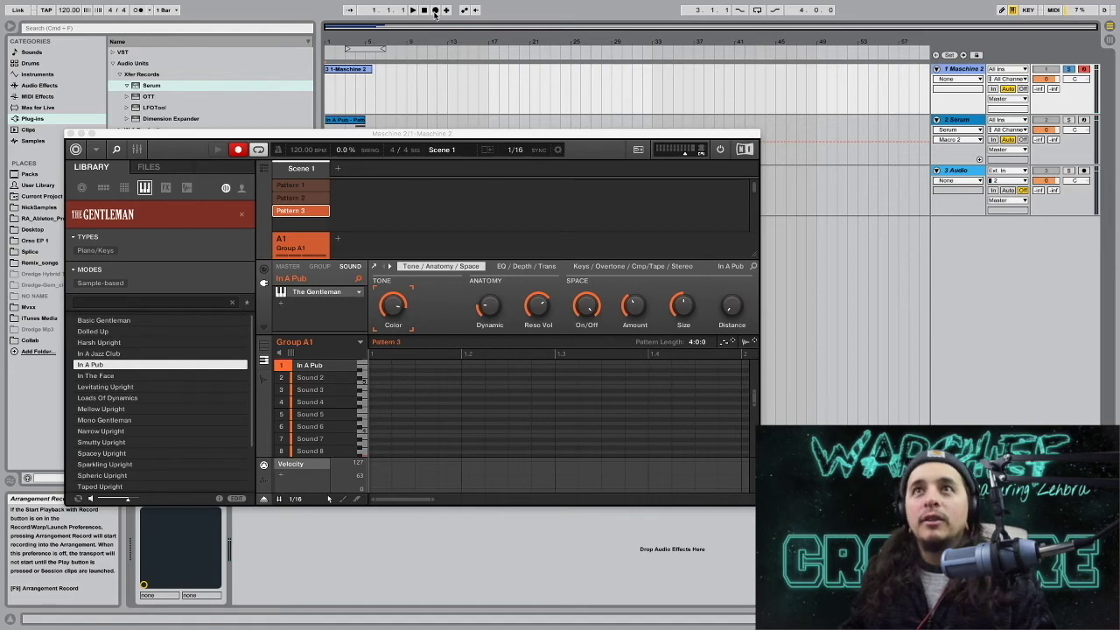
pyautogui.click(435, 11)
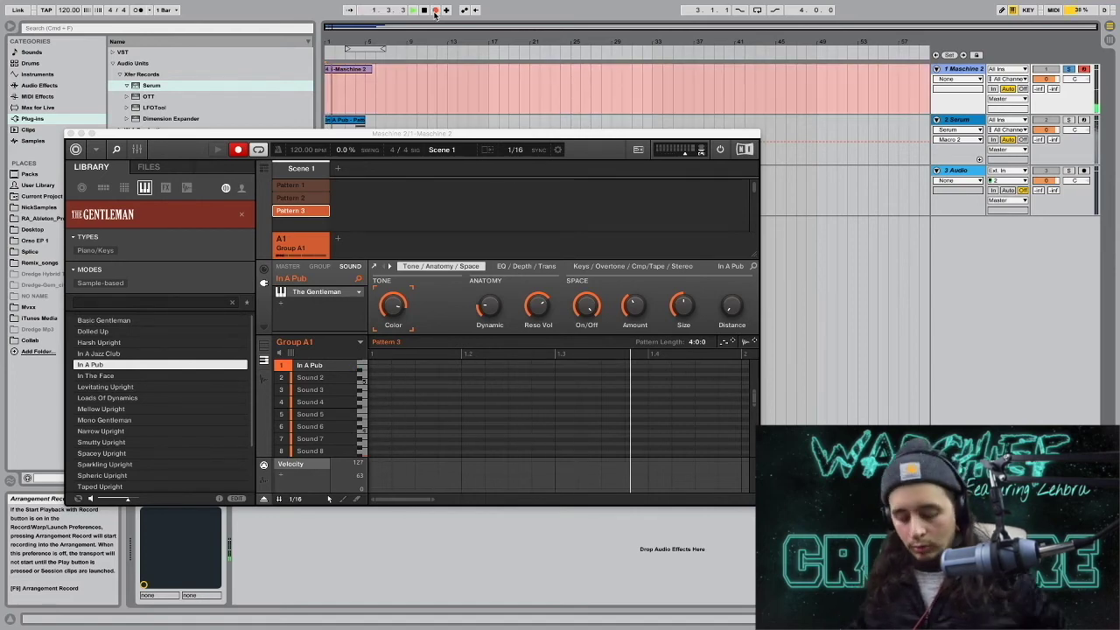
pyautogui.click(435, 10)
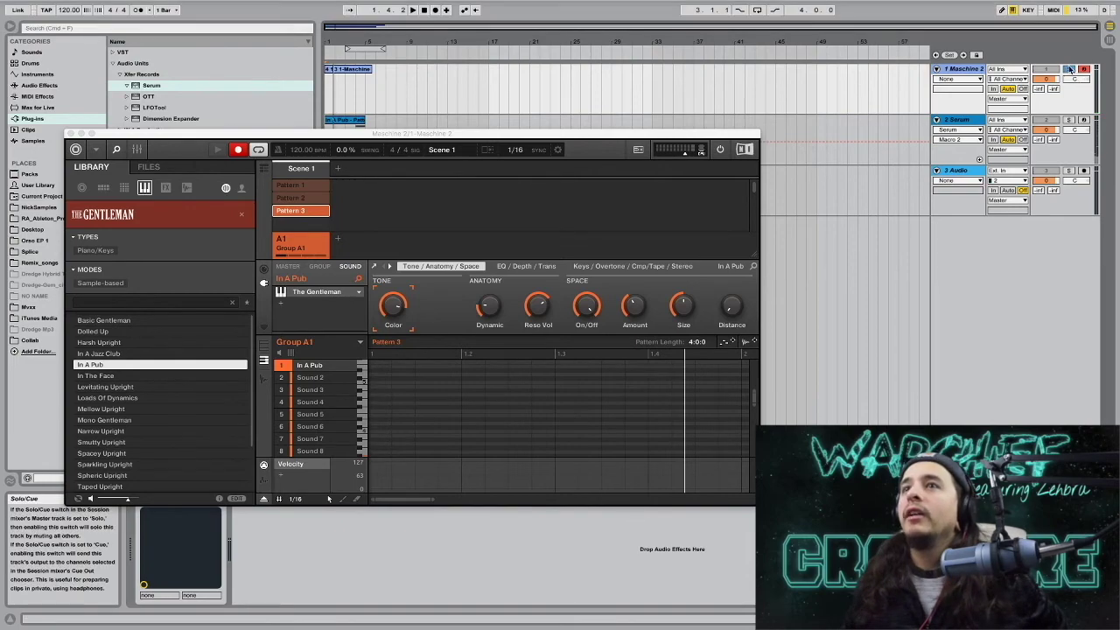
# Take the Maschine 2 track out of solo and record a melody into Pattern 3 from bar 1 over the Serum chords.
pyautogui.moveTo(471, 133)
pyautogui.mouseDown()
pyautogui.moveTo(431, 325)
pyautogui.moveTo(465, 154)
pyautogui.mouseUp()
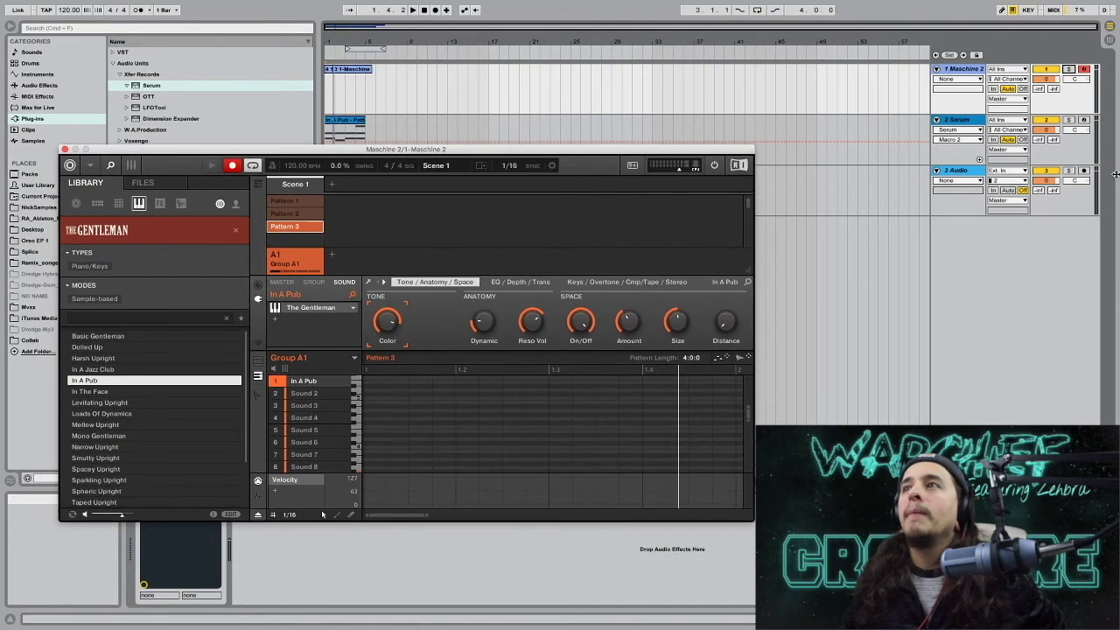
pyautogui.click(423, 11)
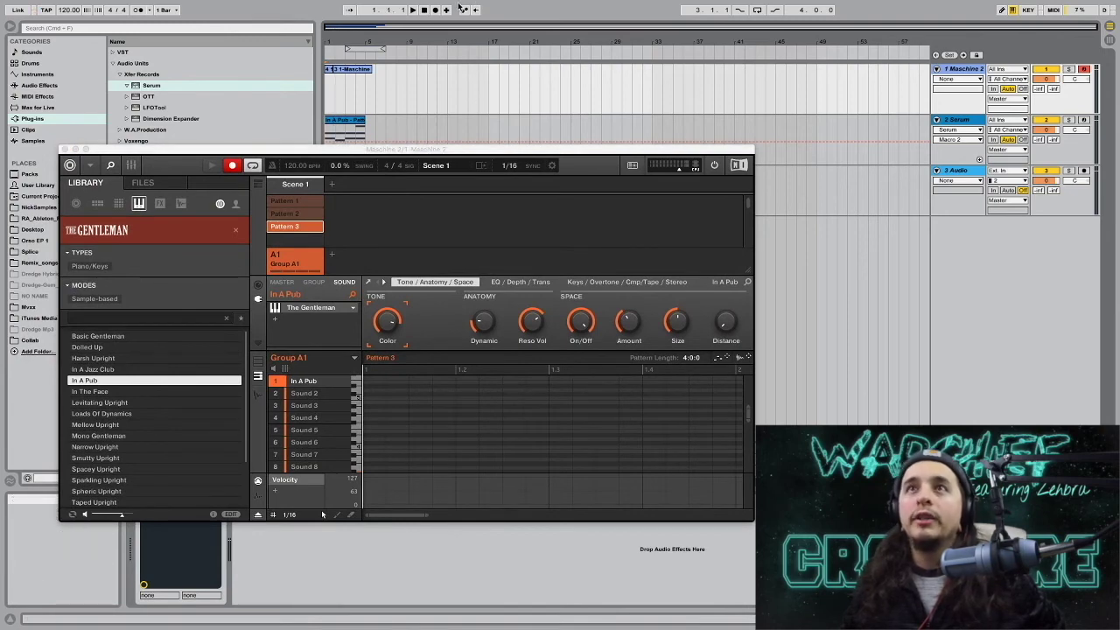
pyautogui.click(435, 10)
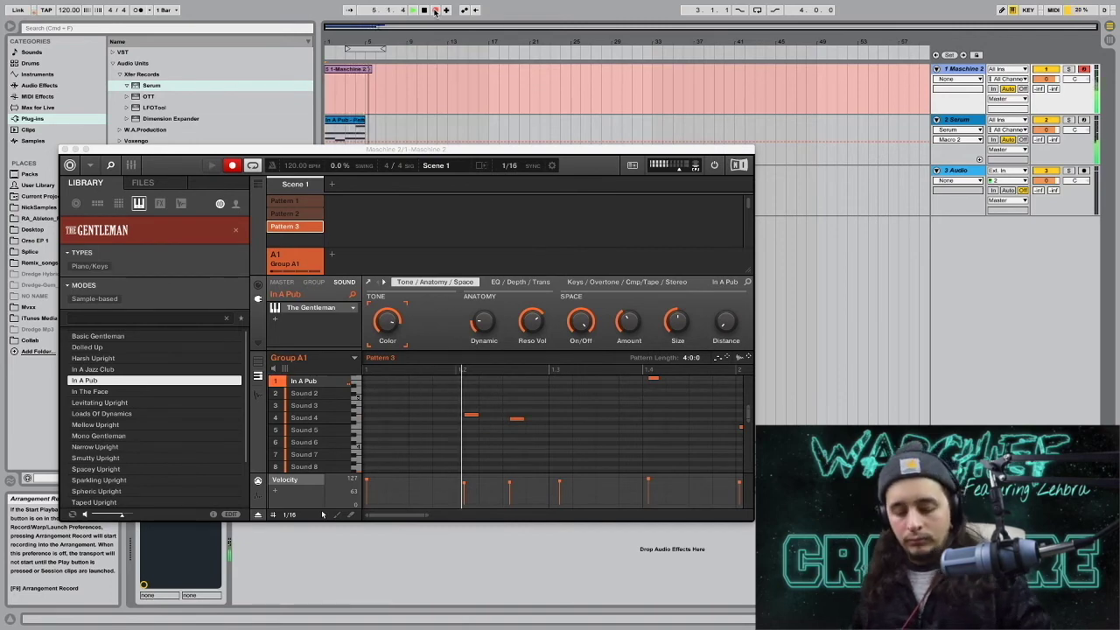
pyautogui.click(435, 11)
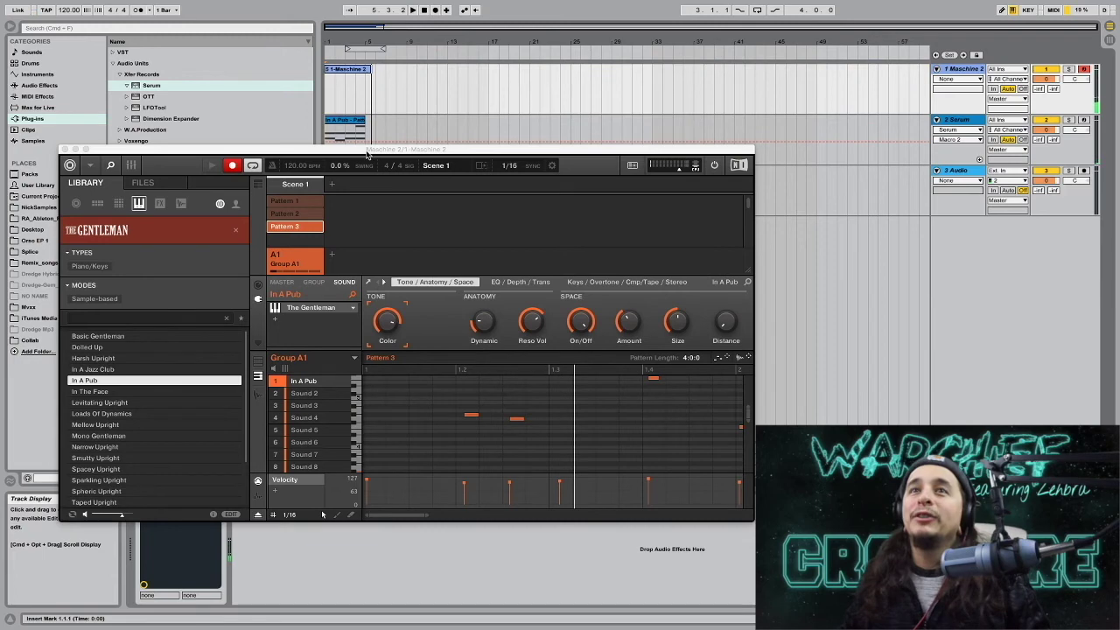
# Bring Pattern 3 from Maschine onto the third track as an audio clip starting at bar 1.
pyautogui.moveTo(402, 150); pyautogui.dragTo(418, 91)
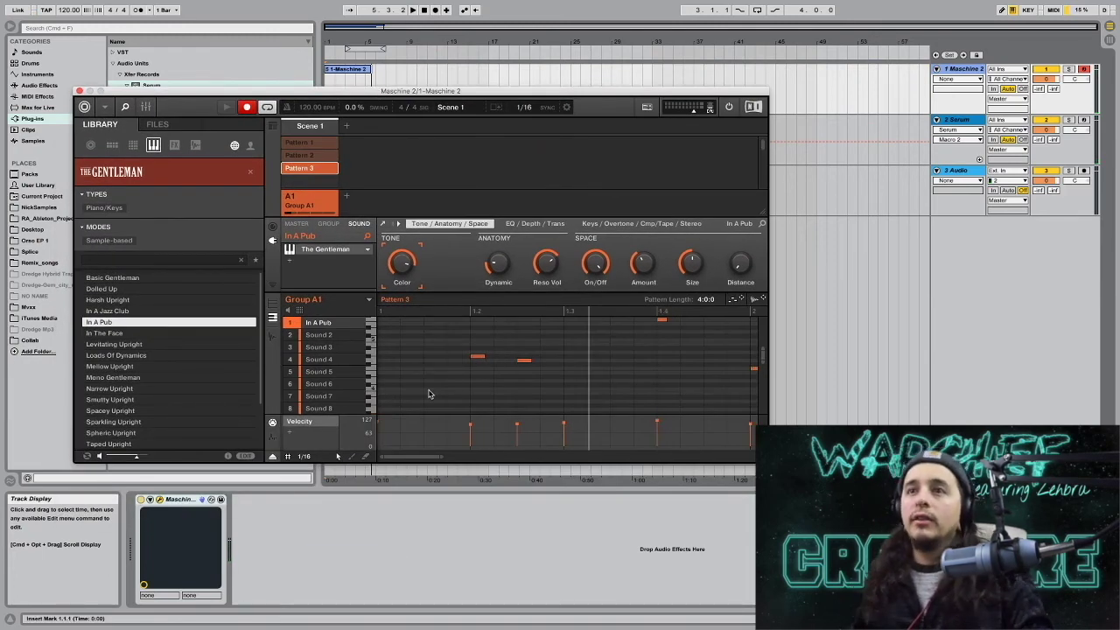
pyautogui.moveTo(625, 90); pyautogui.dragTo(410, 343)
pyautogui.moveTo(417, 448); pyautogui.dragTo(368, 175)
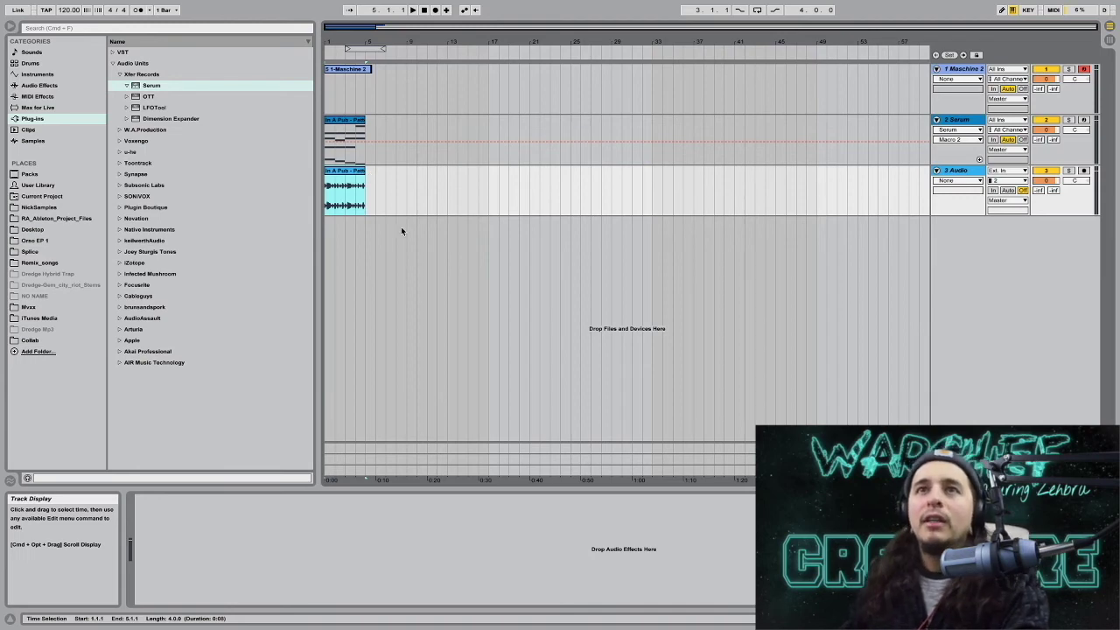
# Disarm and mute the Maschine 2 track, and play the Serum chords together with the audio clip from the start.
pyautogui.moveTo(391, 41); pyautogui.dragTo(689, 41)
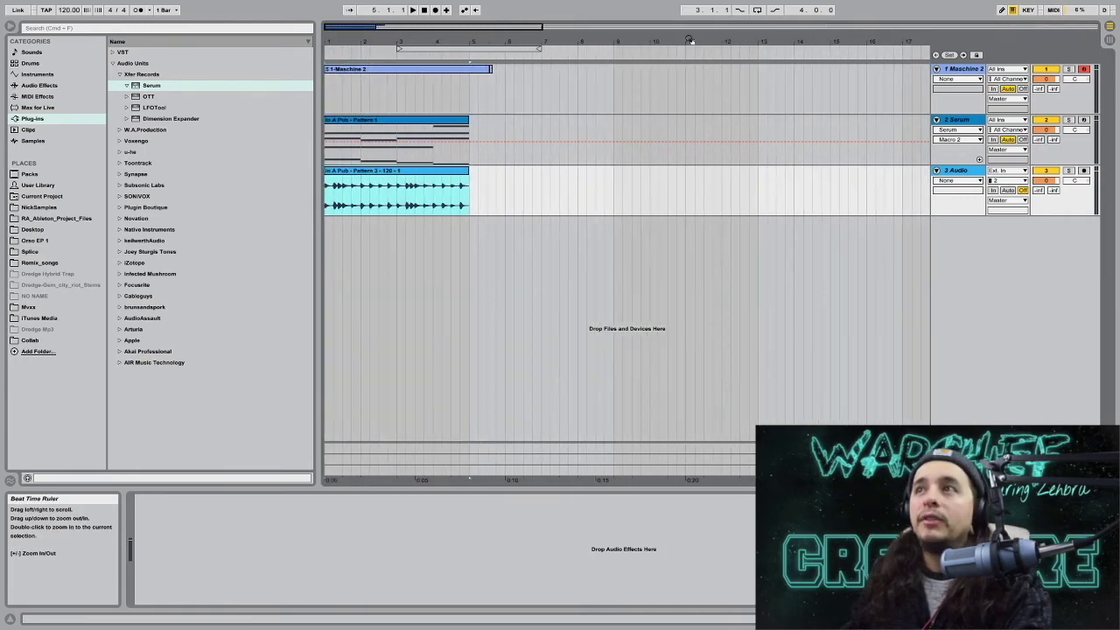
pyautogui.click(1082, 71)
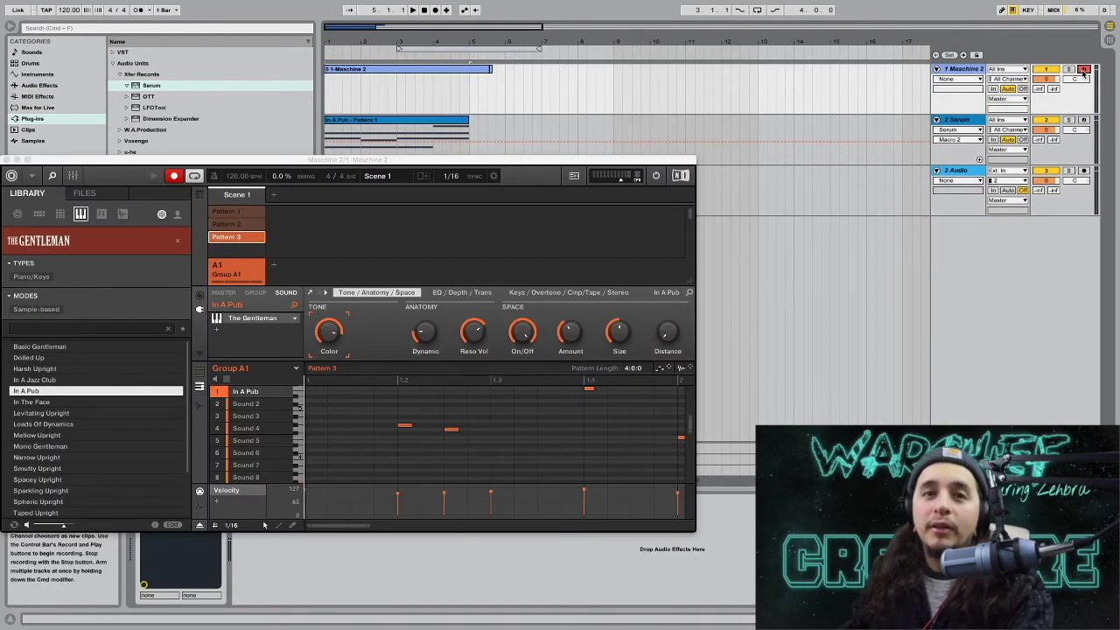
pyautogui.click(6, 161)
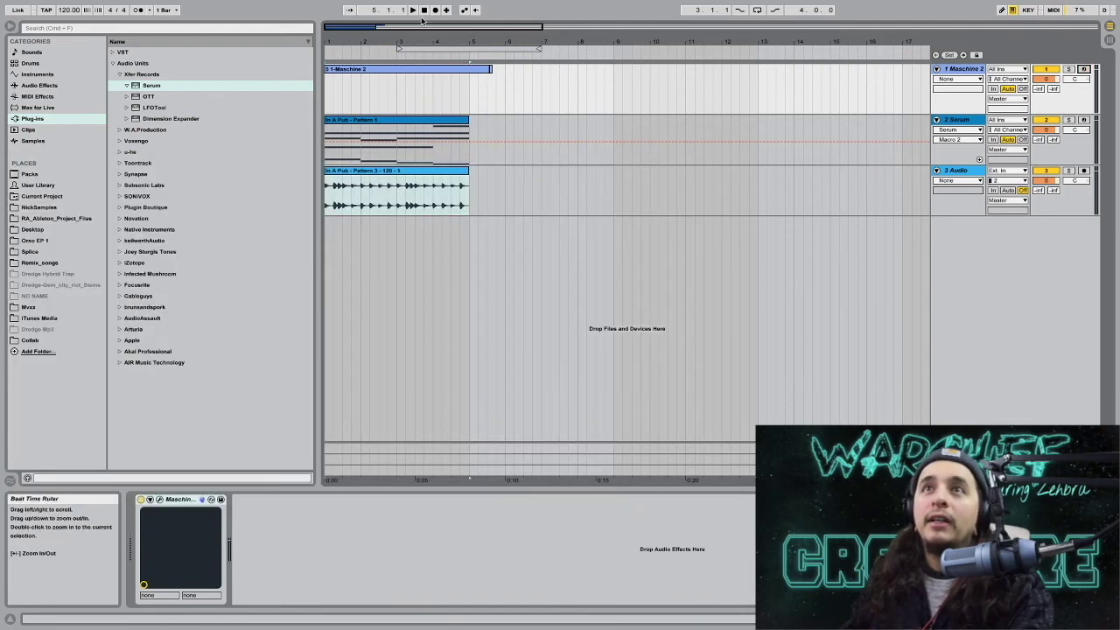
pyautogui.moveTo(427, 26); pyautogui.dragTo(425, 15)
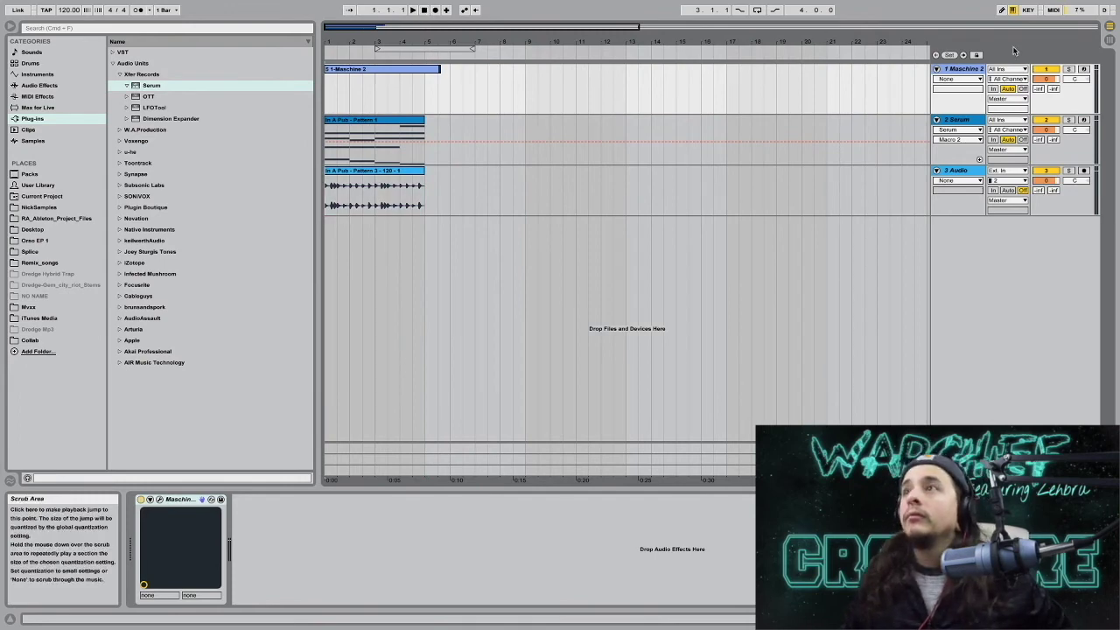
pyautogui.click(1046, 69)
pyautogui.press('space')
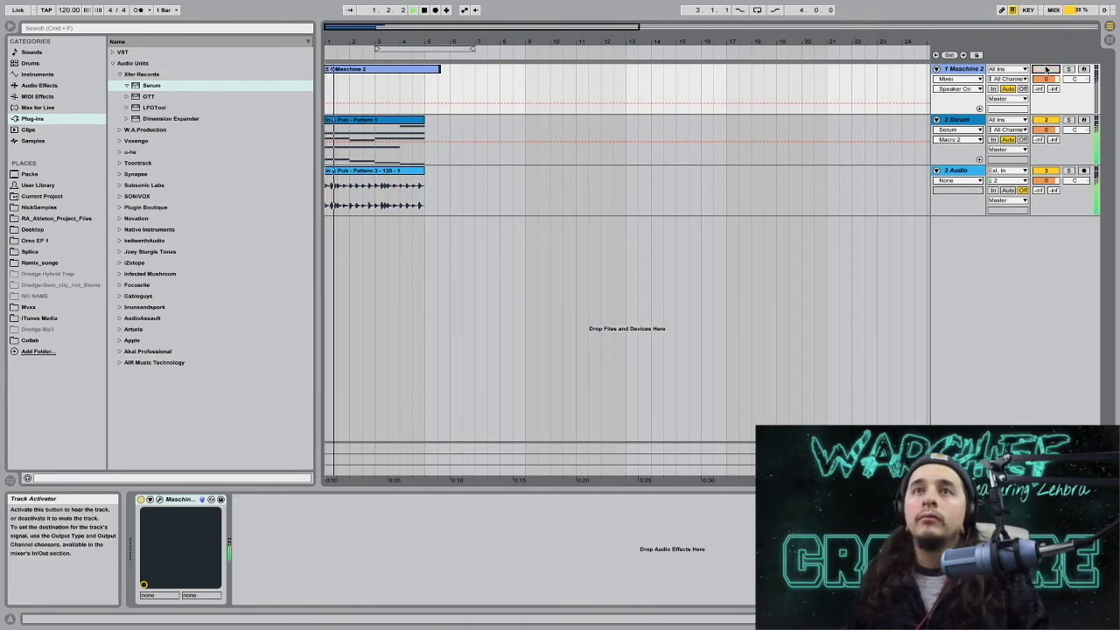